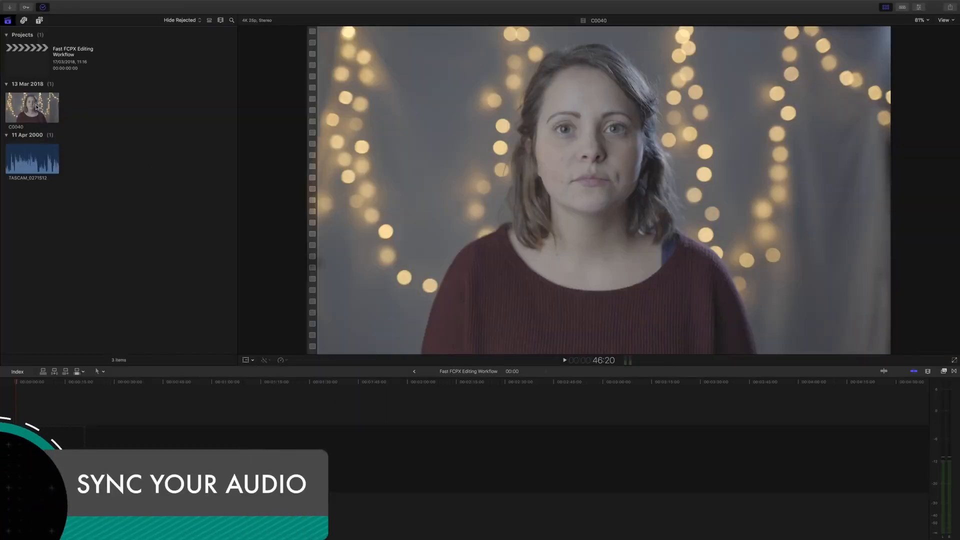
Add the C0040 video clip to the timeline and connect the TASCAM_0271S12 audio recording beneath it.
click(29, 103)
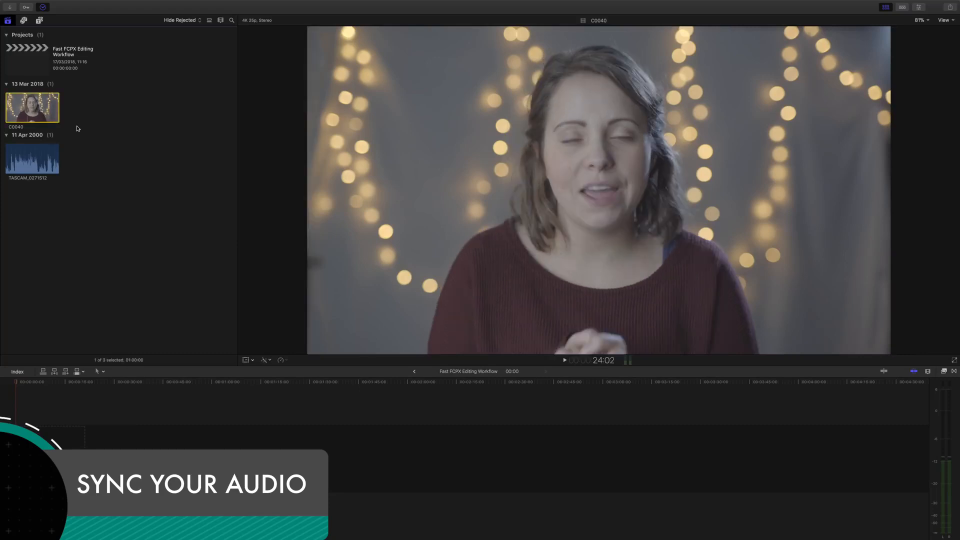
drag(35, 105, 95, 460)
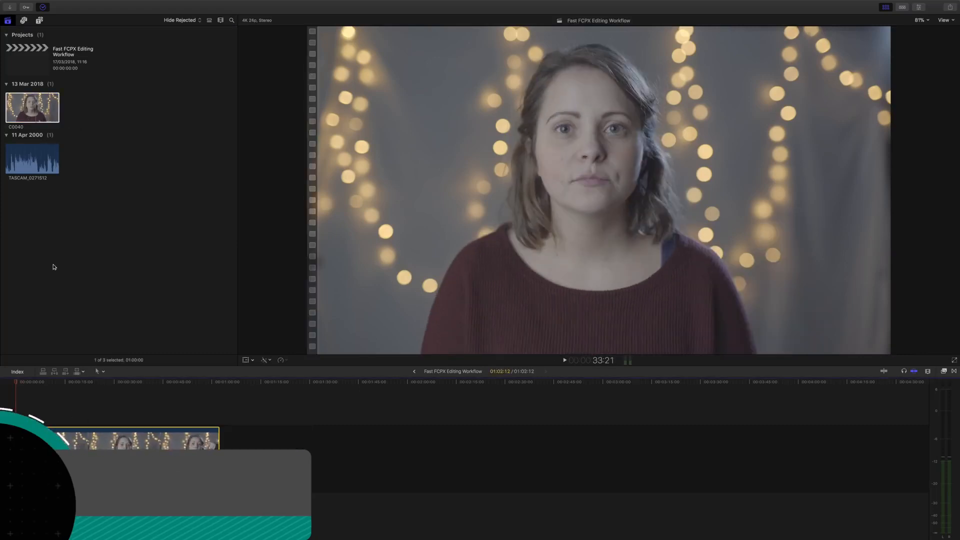
click(31, 161)
drag(31, 161, 178, 513)
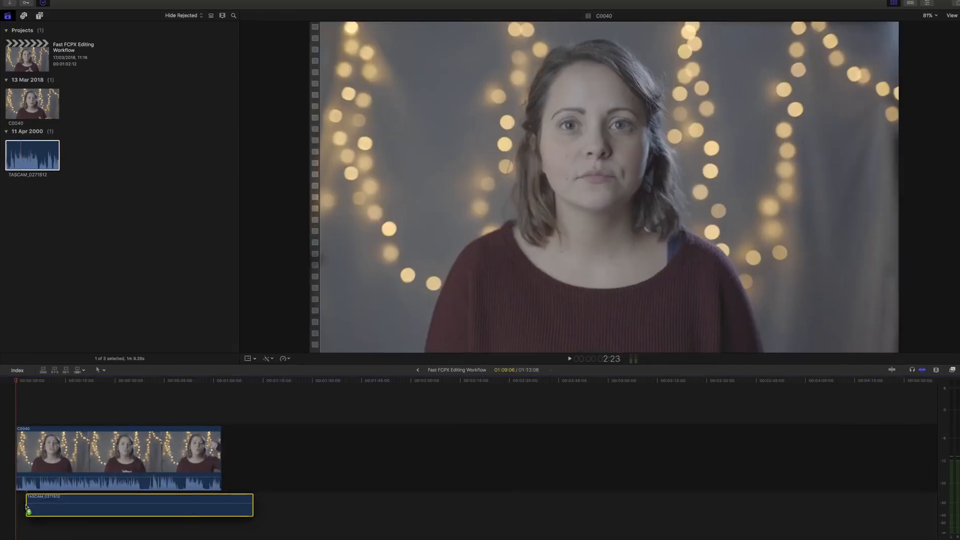
Manually line up the TASCAM recording with the C0040 waveform, trim its start, and silence the camera audio.
key(super+equal)
key(super+equal)
key(super+equal)
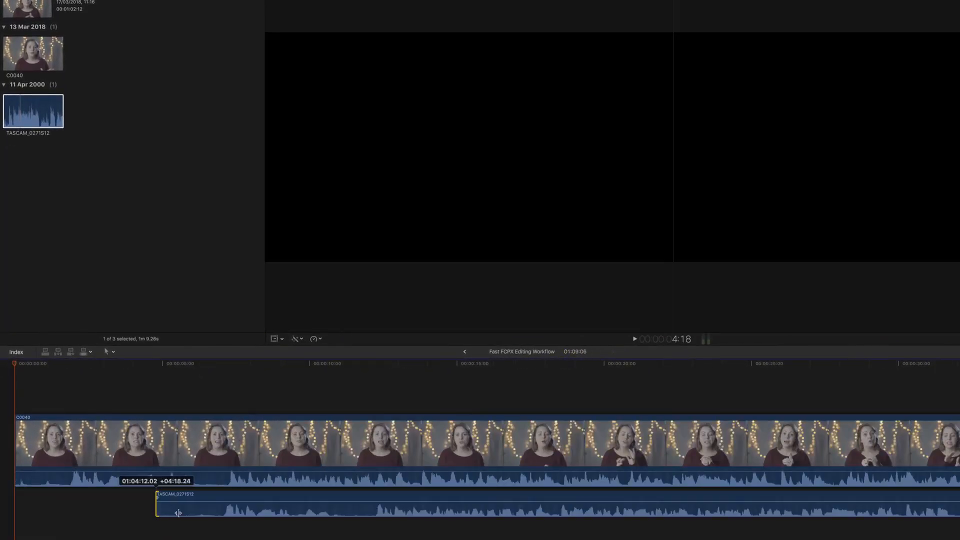
drag(218, 512, 78, 513)
drag(16, 513, 70, 512)
drag(294, 472, 294, 495)
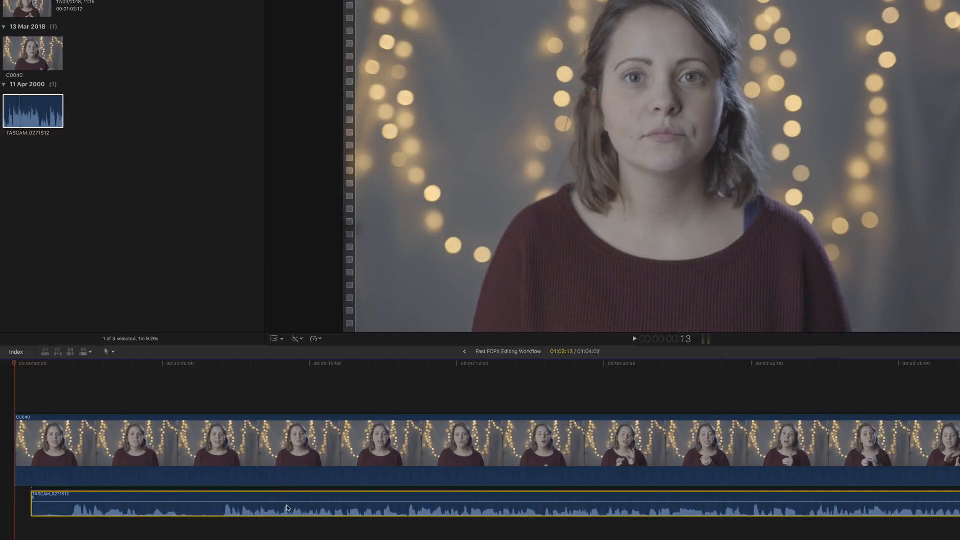
drag(221, 508, 220, 508)
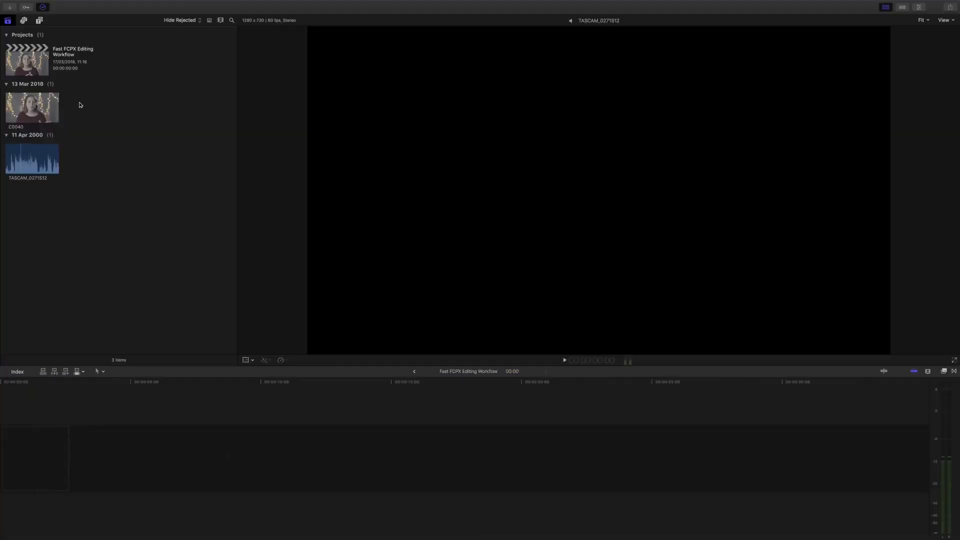
Synchronize the C0040 and TASCAM_0271S12 clips into "C0040 - Synchronized Clip", using audio for synchronization and disabling audio components on AV clips.
super+click(39, 108)
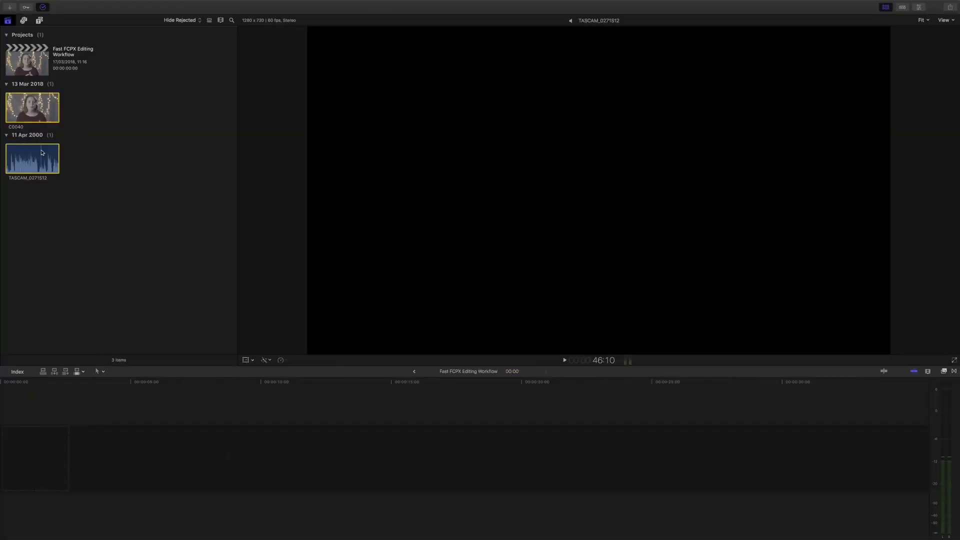
right_click(39, 108)
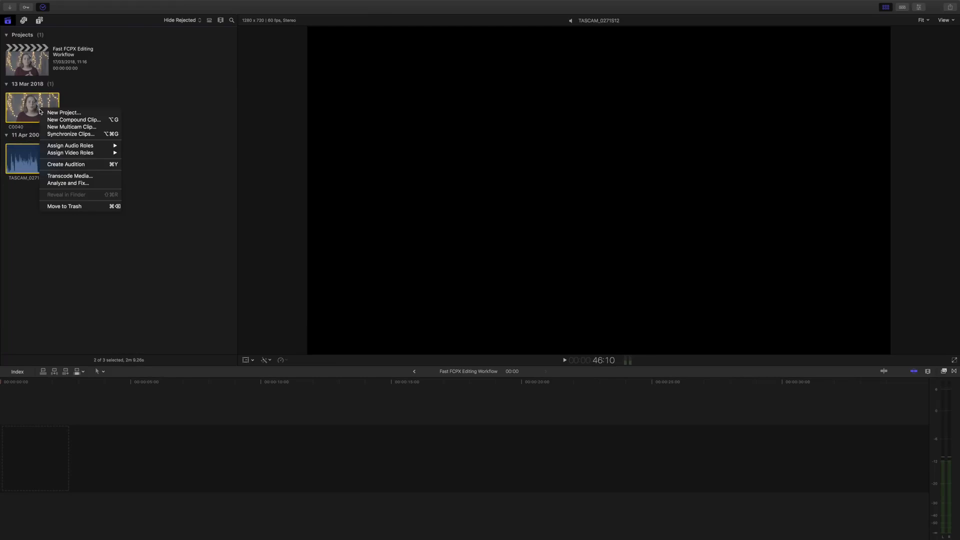
click(61, 134)
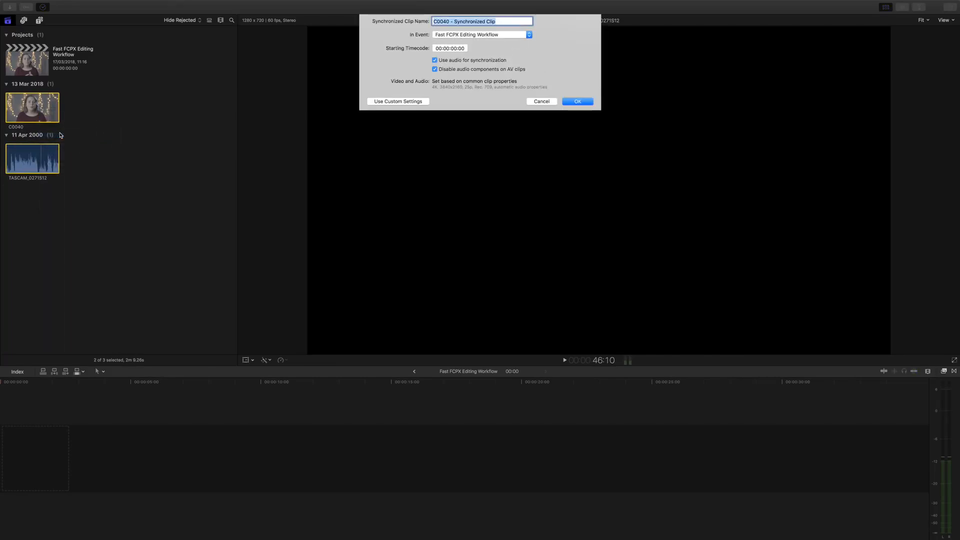
click(576, 168)
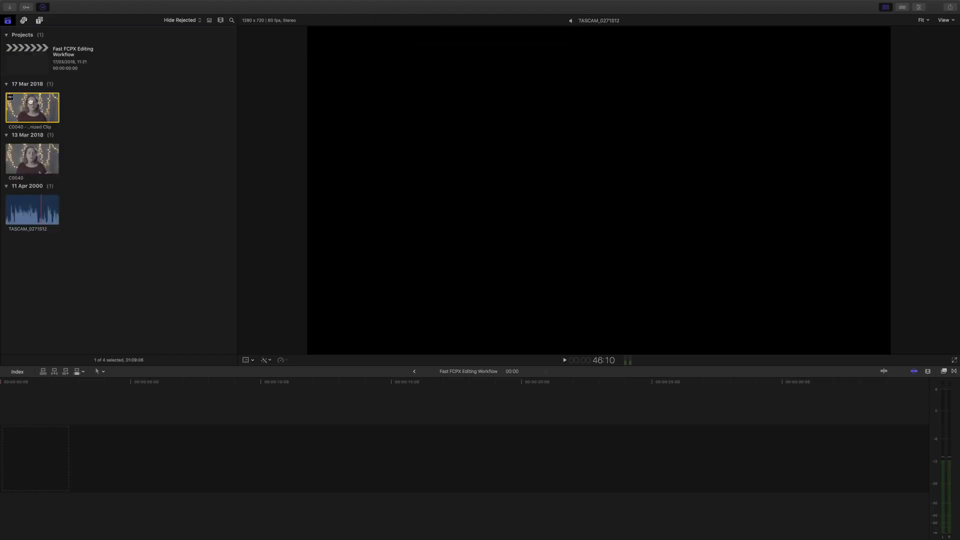
Place the synchronized clip in the timeline, trim its start to where the picture and speech begin, and check playback.
drag(30, 102, 177, 441)
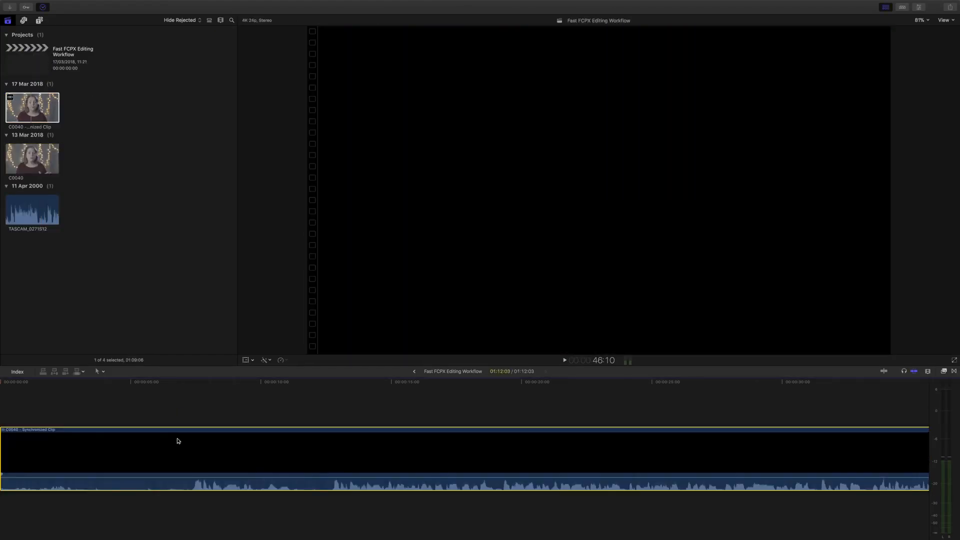
drag(2, 488, 326, 497)
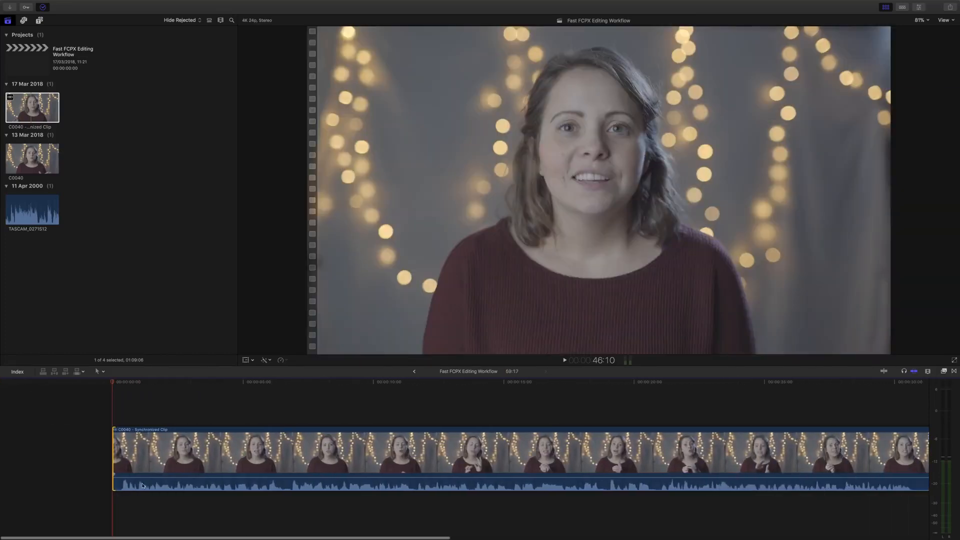
key(space)
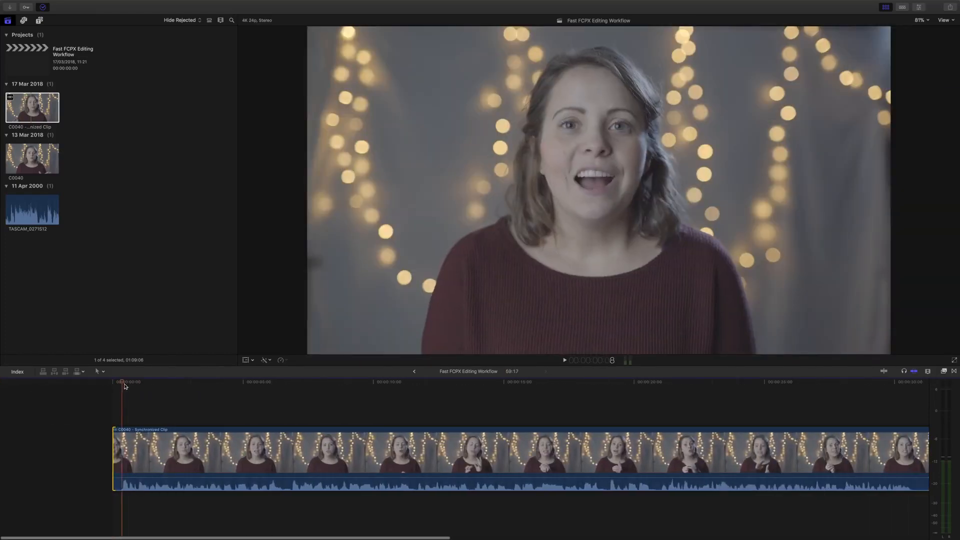
click(192, 466)
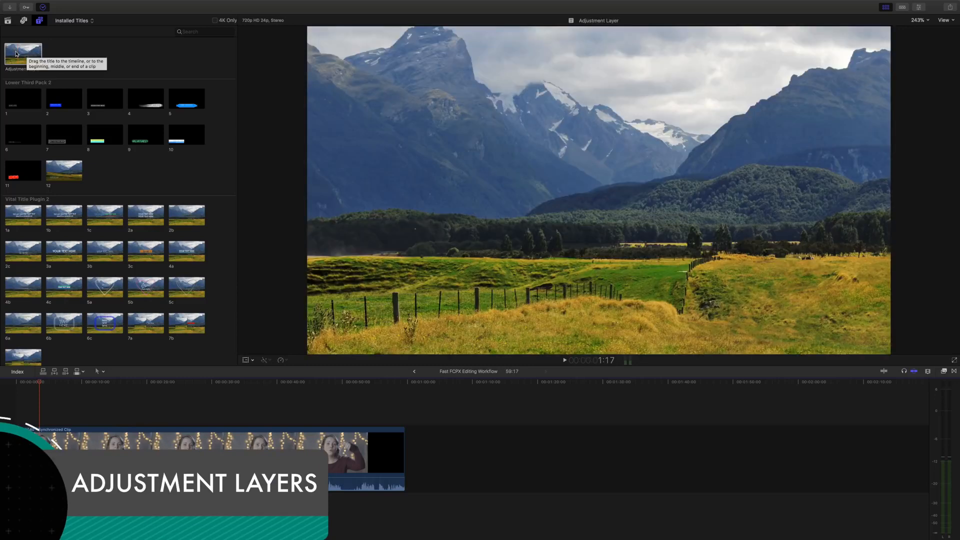
Connect an Adjustment Layer title above the start of the synchronized clip and extend it to about 39 seconds.
click(16, 53)
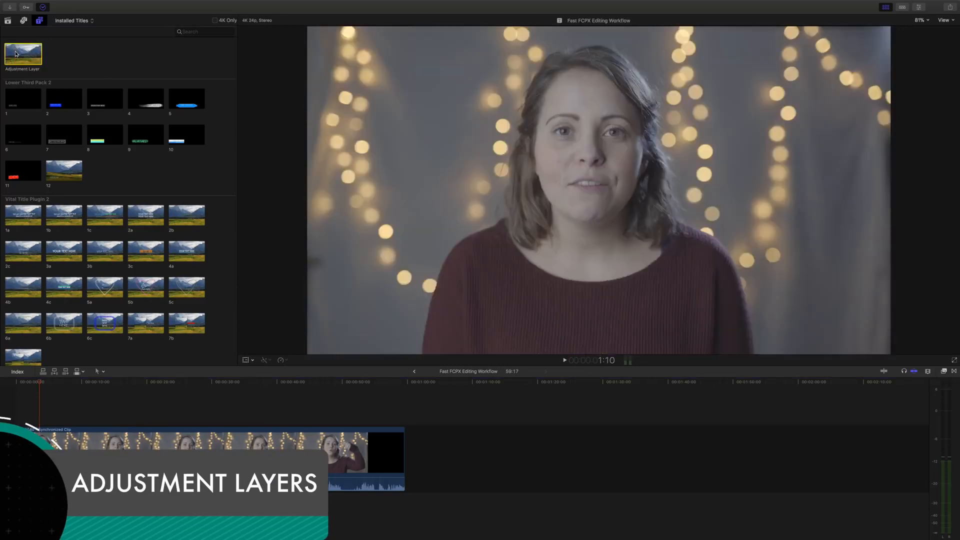
drag(16, 53, 17, 418)
click(46, 420)
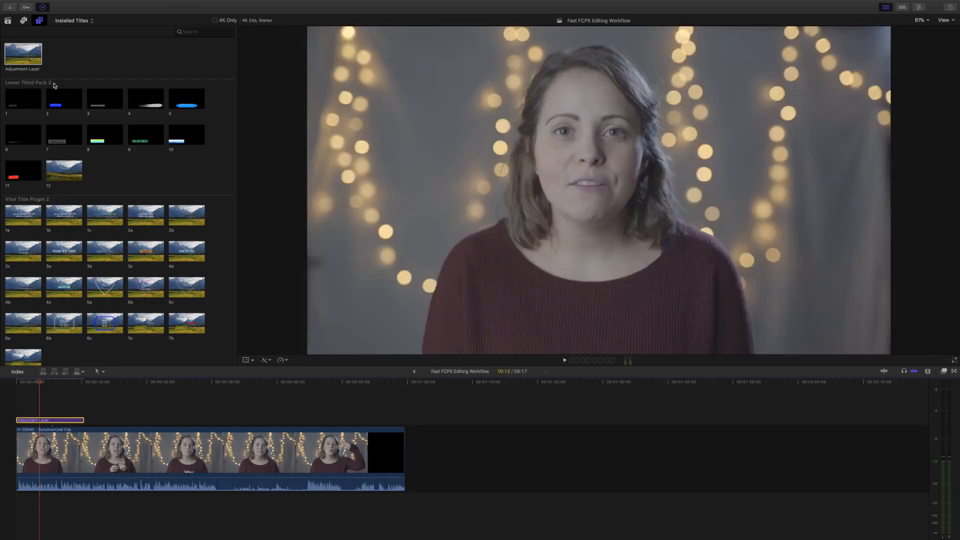
click(39, 21)
click(39, 22)
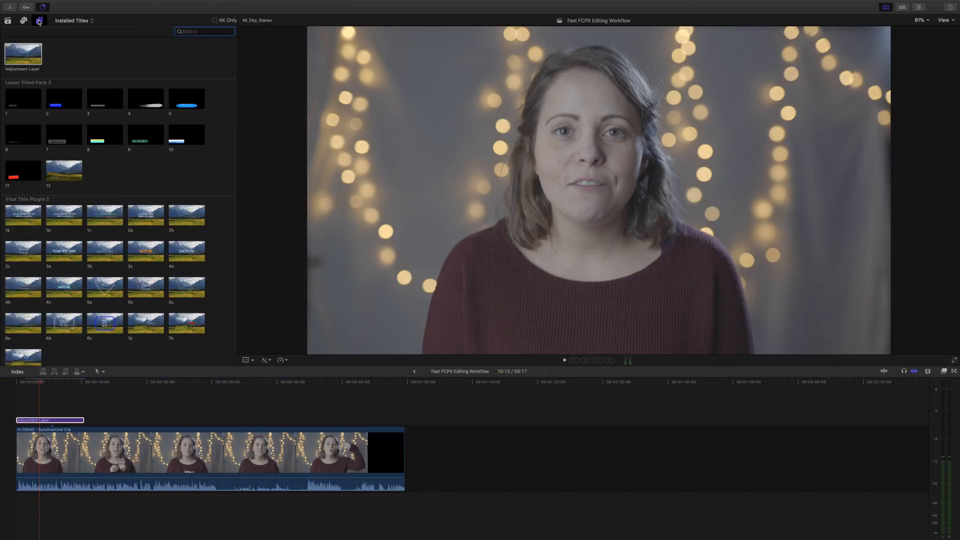
click(8, 21)
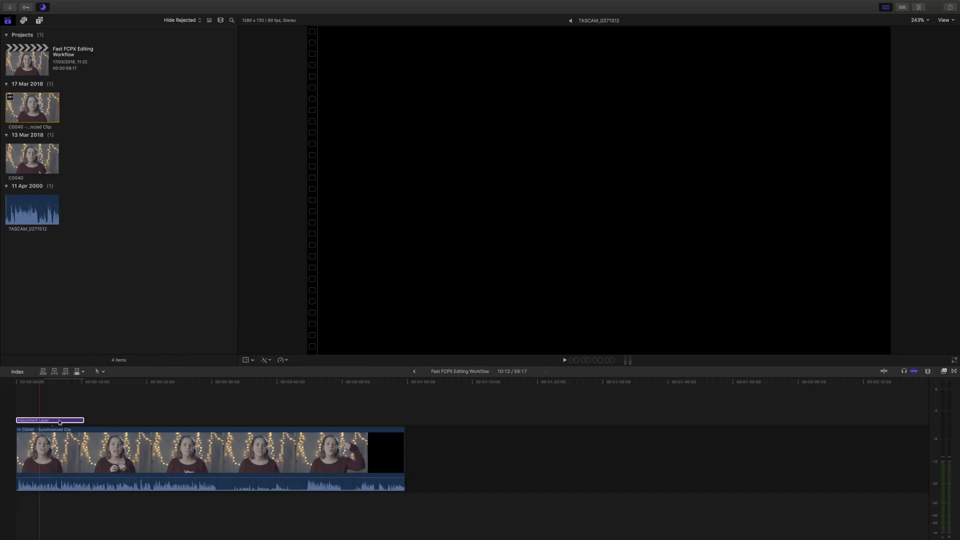
drag(84, 419, 242, 419)
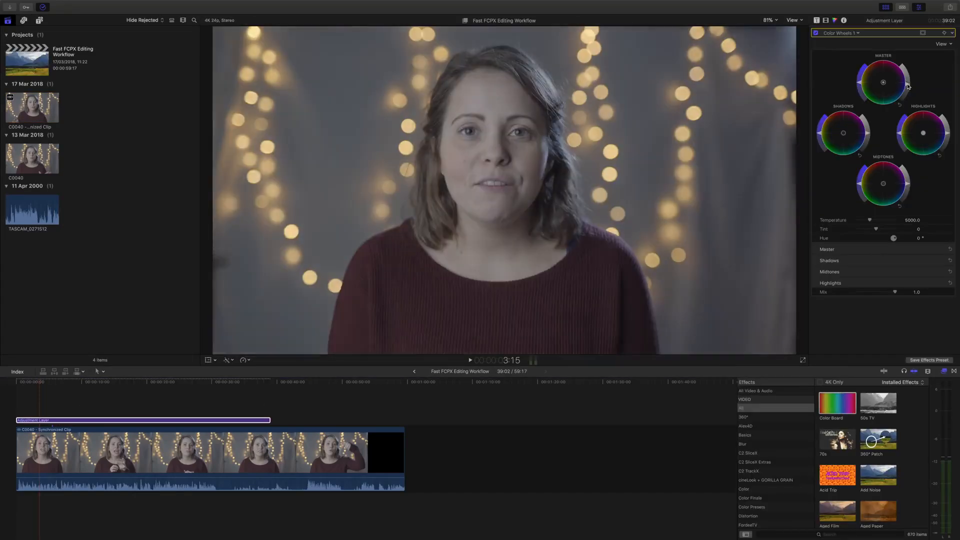
Add another color correction to the adjustment layer, shape the Color Curves luma into a gentle S-curve, and compare it off and on.
click(841, 33)
click(851, 72)
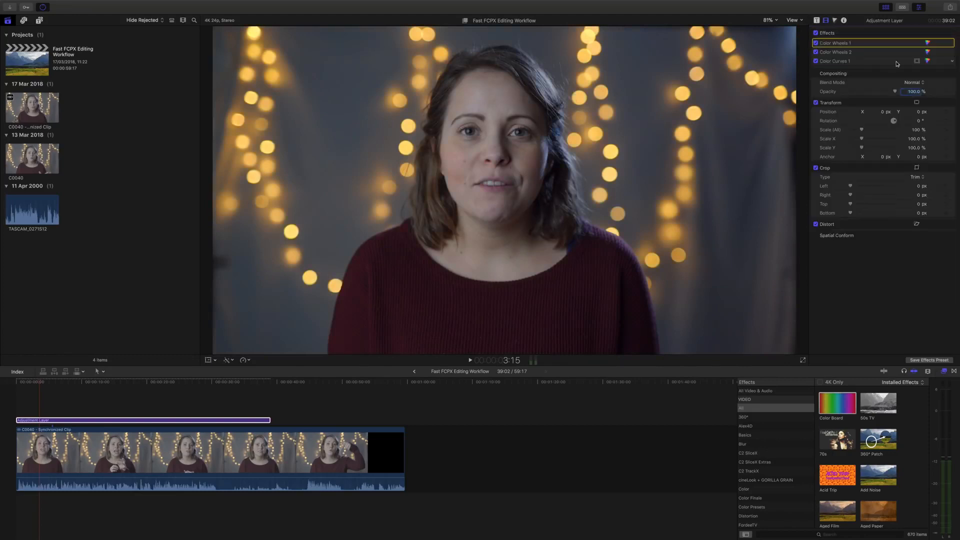
drag(851, 105, 851, 101)
drag(917, 69, 917, 66)
key(Delete)
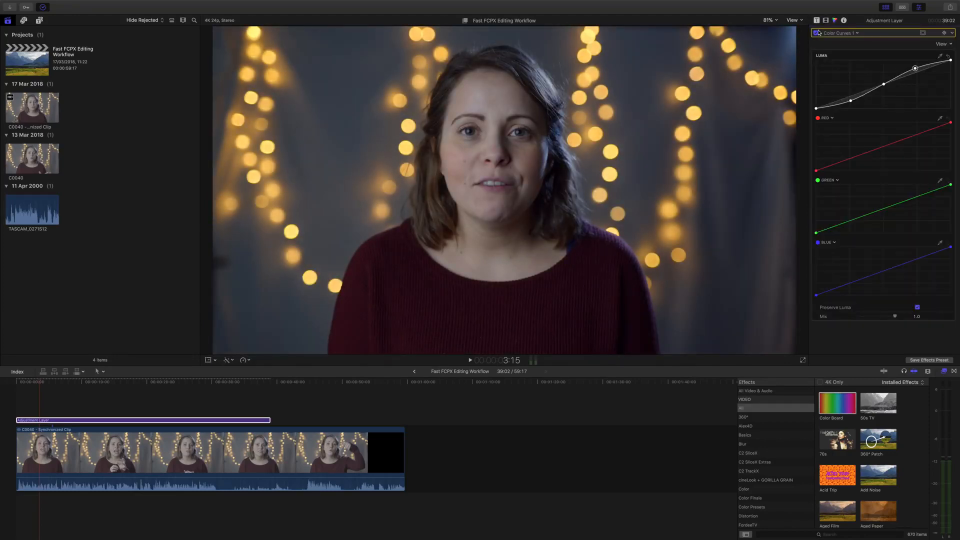
click(816, 33)
click(816, 33)
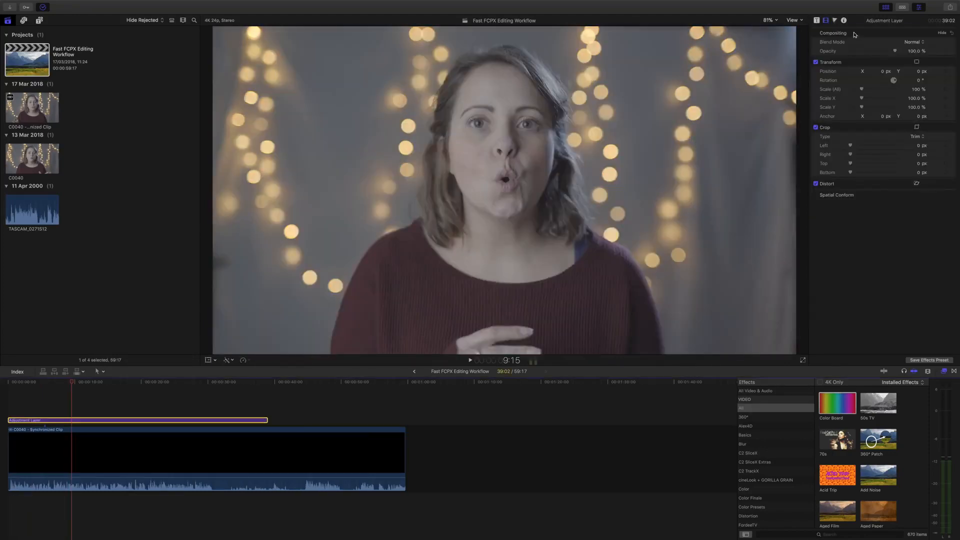
Slightly lower the master brightness of the adjustment layer with Color Wheels and add a second Color Wheels correction.
key(super+6)
drag(908, 83, 908, 85)
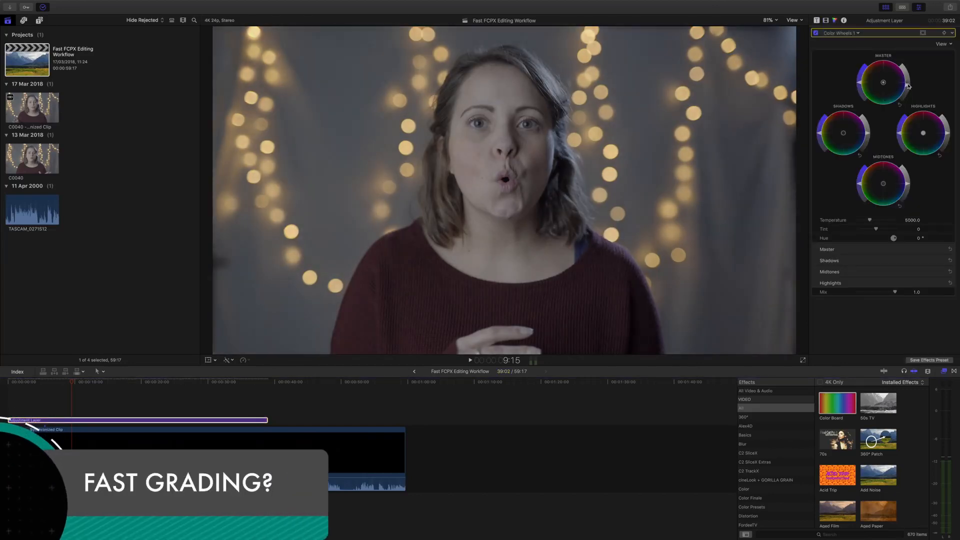
click(855, 34)
click(849, 77)
Add a Color Curves correction and shape its luma curve into a gentle S with raised highlights and lowered shadows.
click(853, 34)
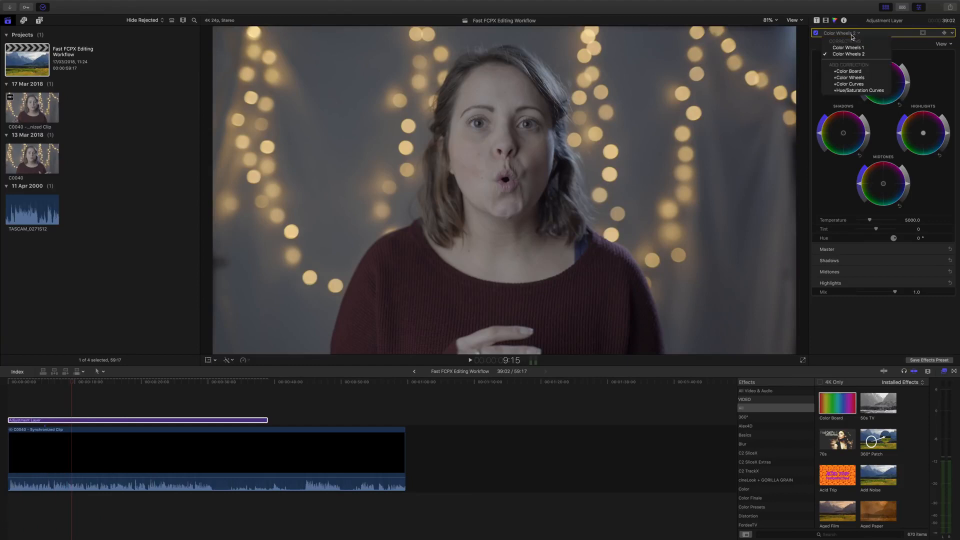
click(849, 84)
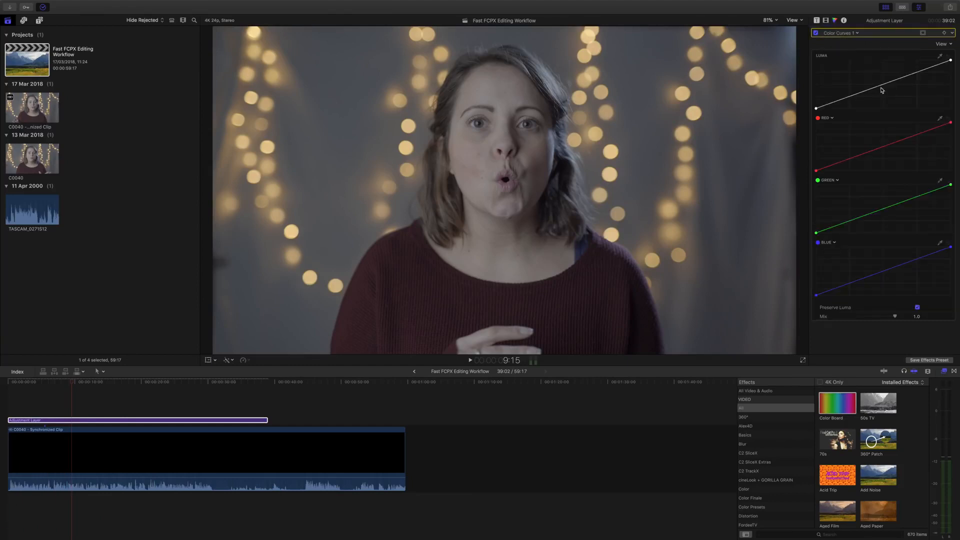
click(885, 84)
drag(919, 74, 917, 70)
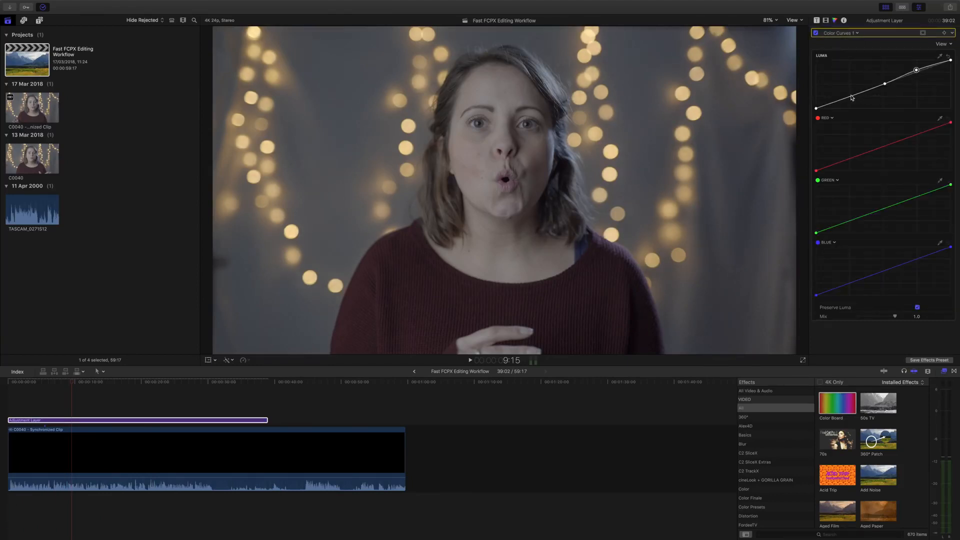
drag(850, 96, 851, 101)
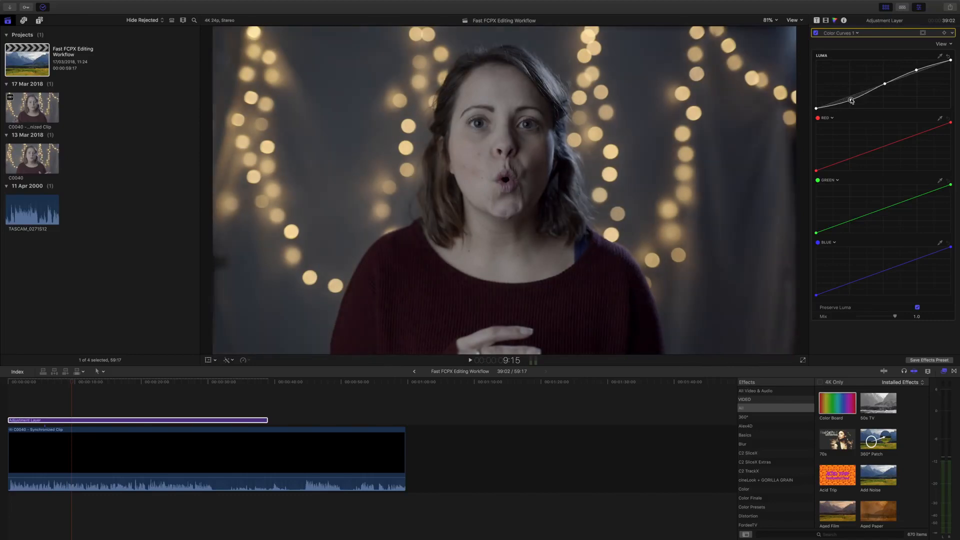
click(825, 20)
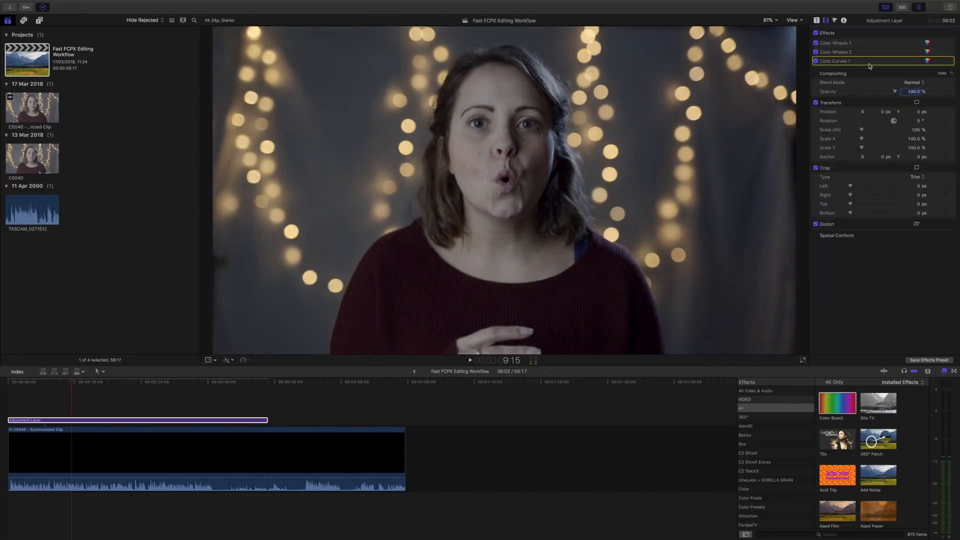
In Color Wheels 1, raise the master and midtones saturation and slightly brighten the highlights.
click(929, 44)
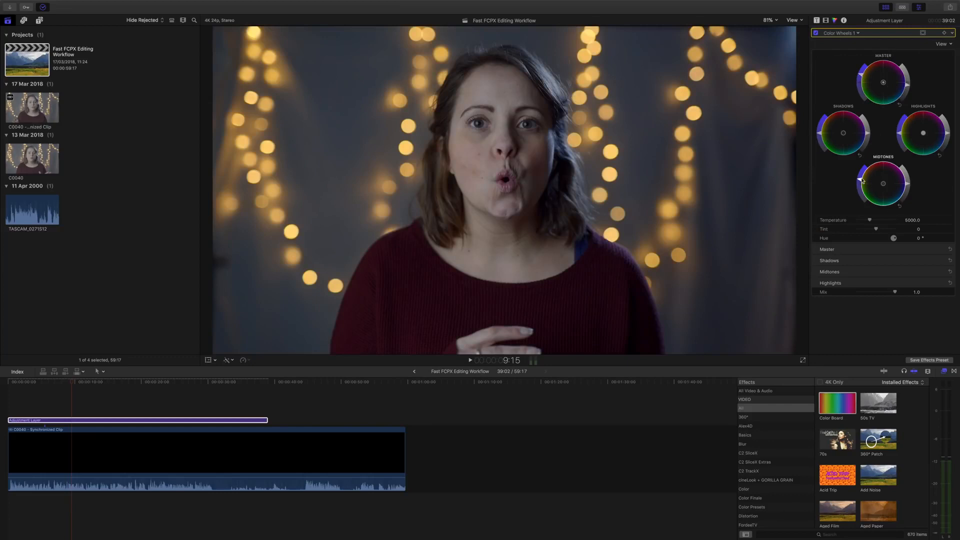
drag(948, 134, 949, 131)
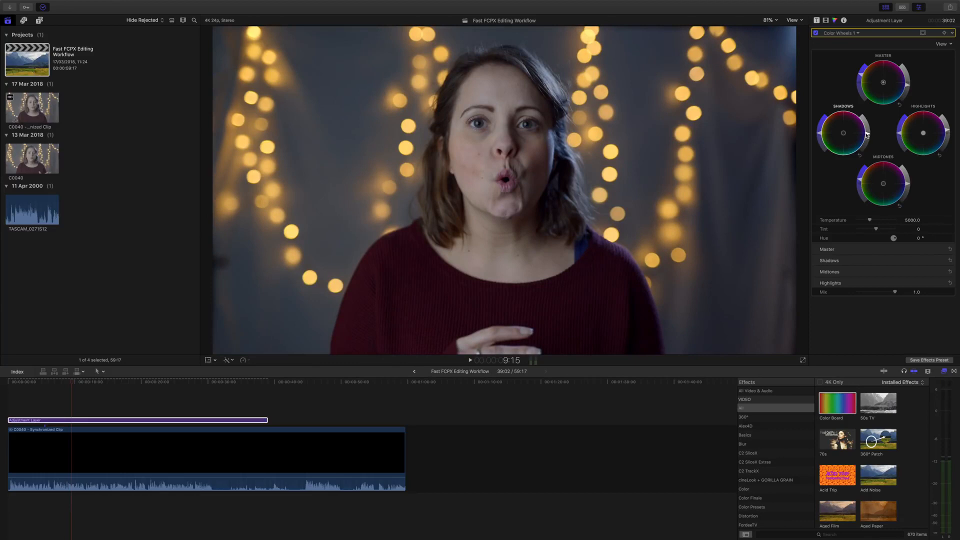
click(827, 21)
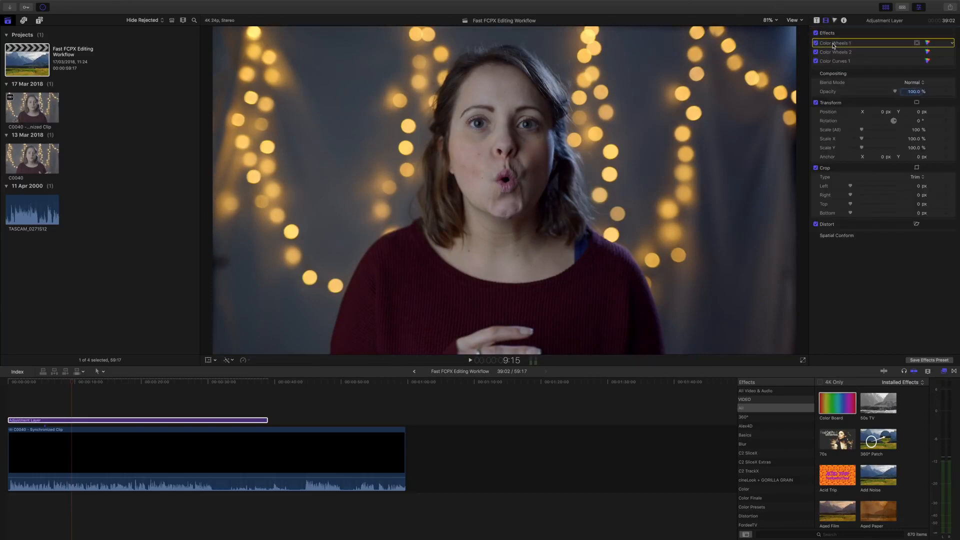
click(834, 44)
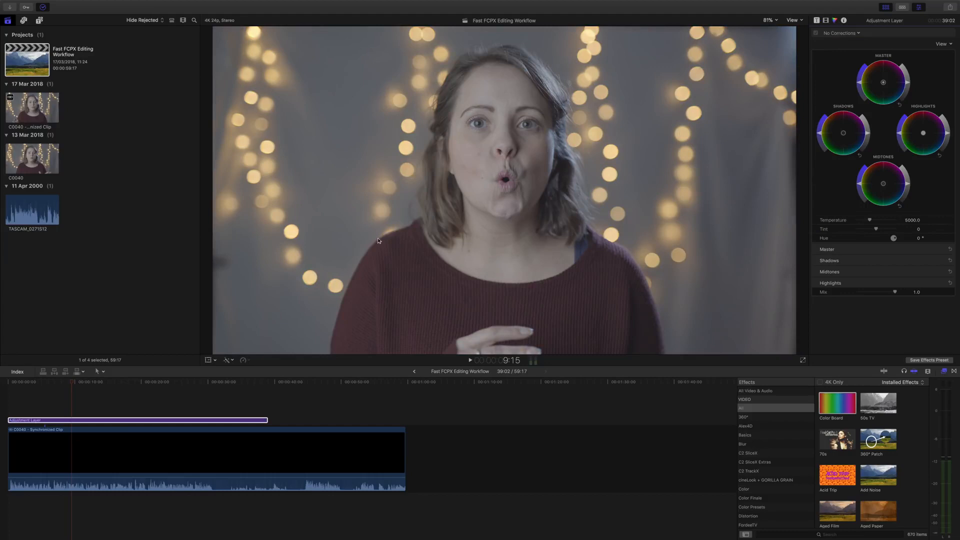
Compare the adjustment layer's image with all its effects turned off and back on.
click(92, 421)
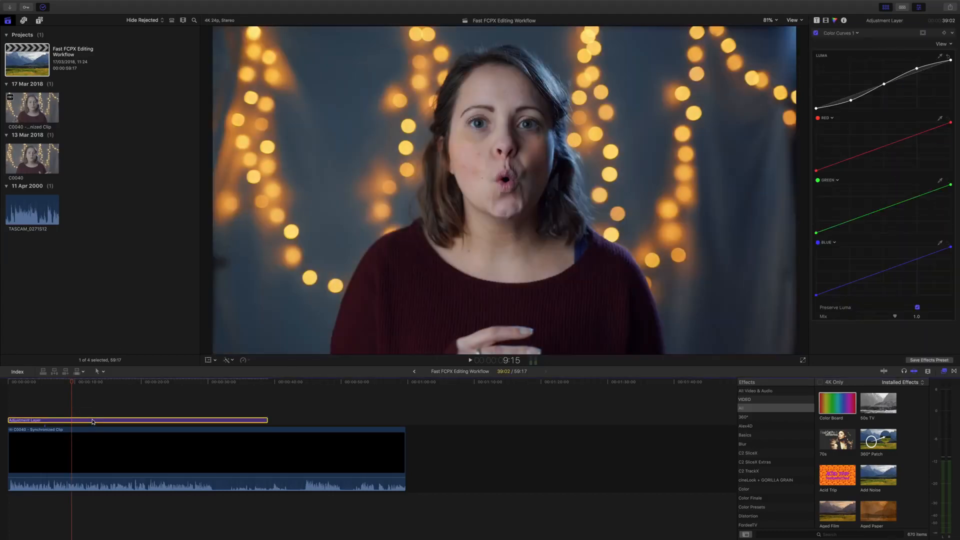
click(826, 21)
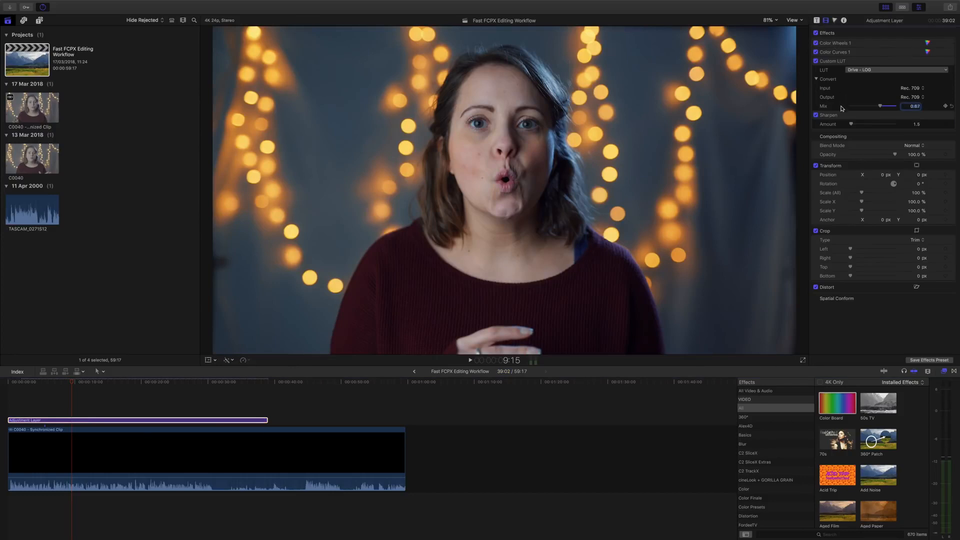
click(816, 33)
click(817, 33)
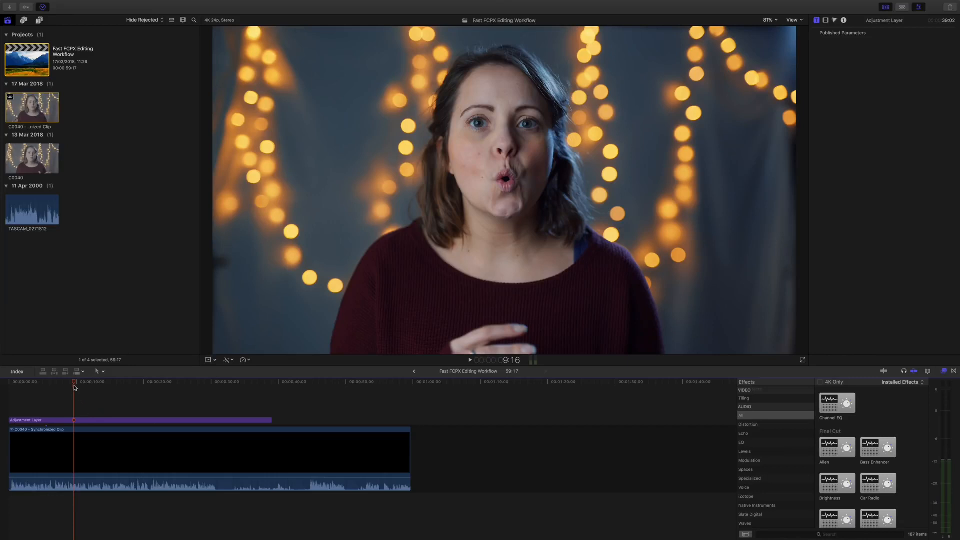
Apply the Channel EQ effect to the synchronized clip and open its equalizer editor.
click(120, 443)
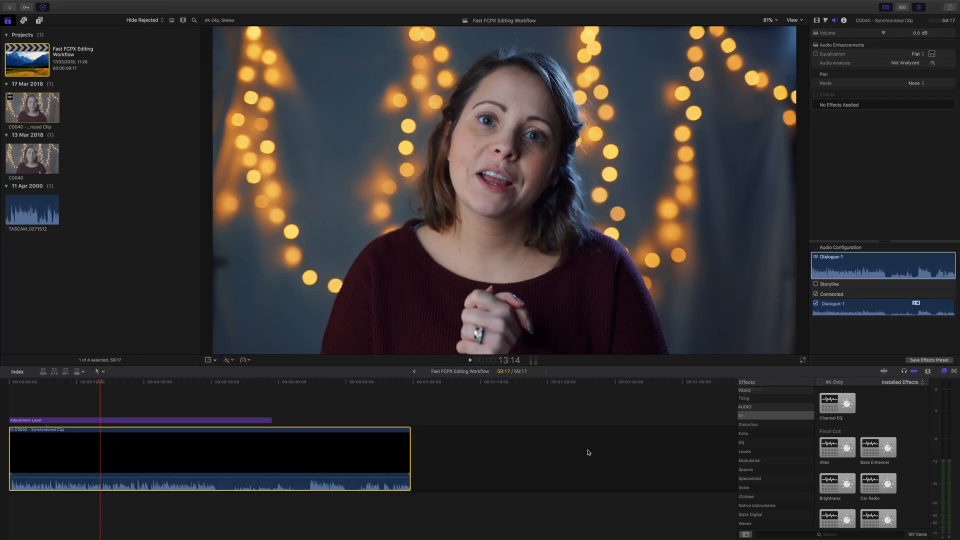
drag(829, 408, 240, 475)
click(925, 104)
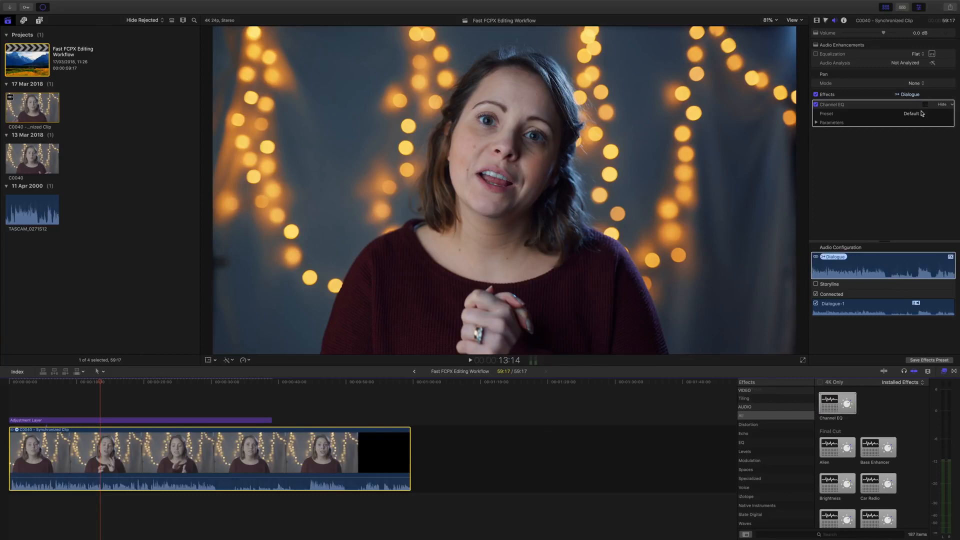
Shape the Channel EQ with a low cut, about -3 dB at 250 Hz, -7 dB at 2500 Hz and +5 dB at 7500 Hz.
click(123, 266)
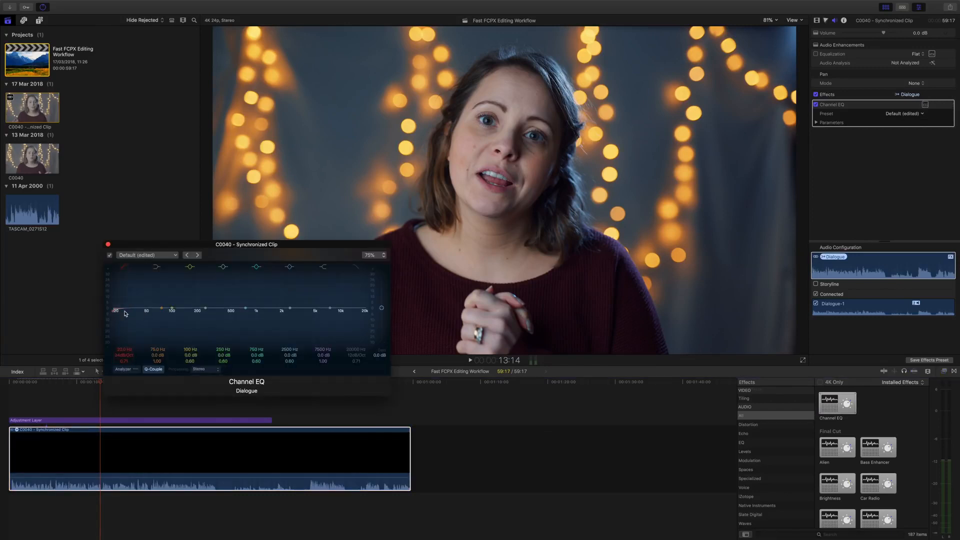
drag(125, 314, 150, 316)
drag(323, 356, 289, 361)
drag(290, 361, 290, 354)
drag(223, 357, 223, 355)
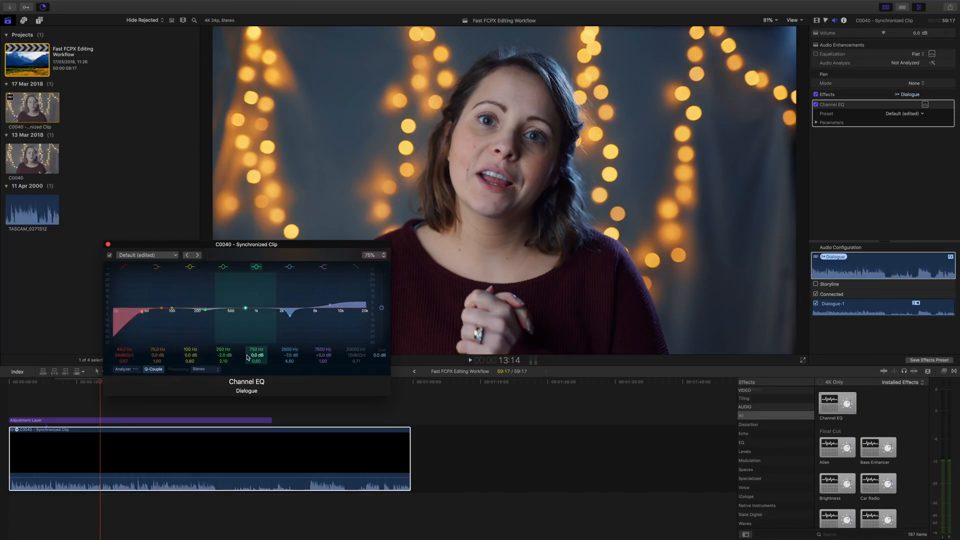
click(108, 244)
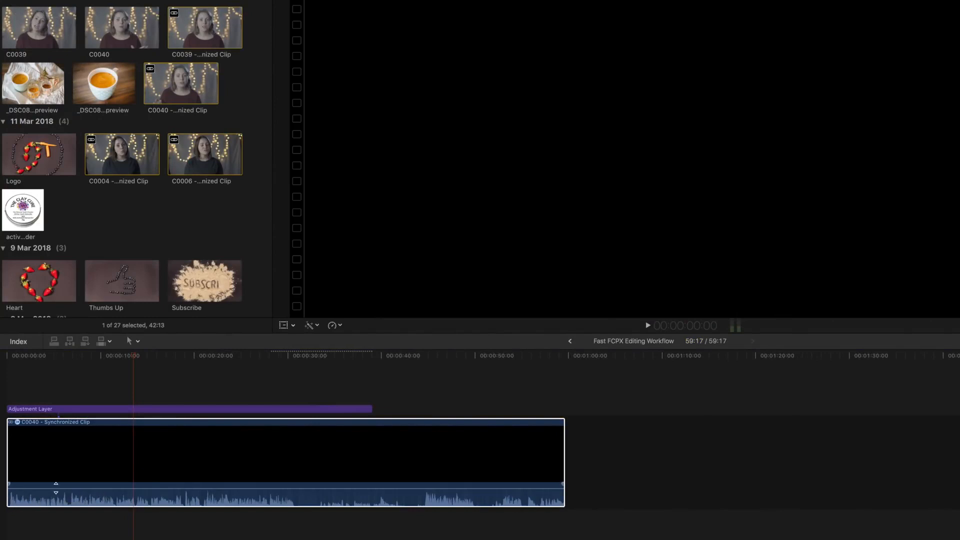
Copy the first synchronized clip in the Turmeric Latte FB project and paste only its audio attributes onto the Fast FCPX Editing Workflow clip.
mouse_move(58, 489)
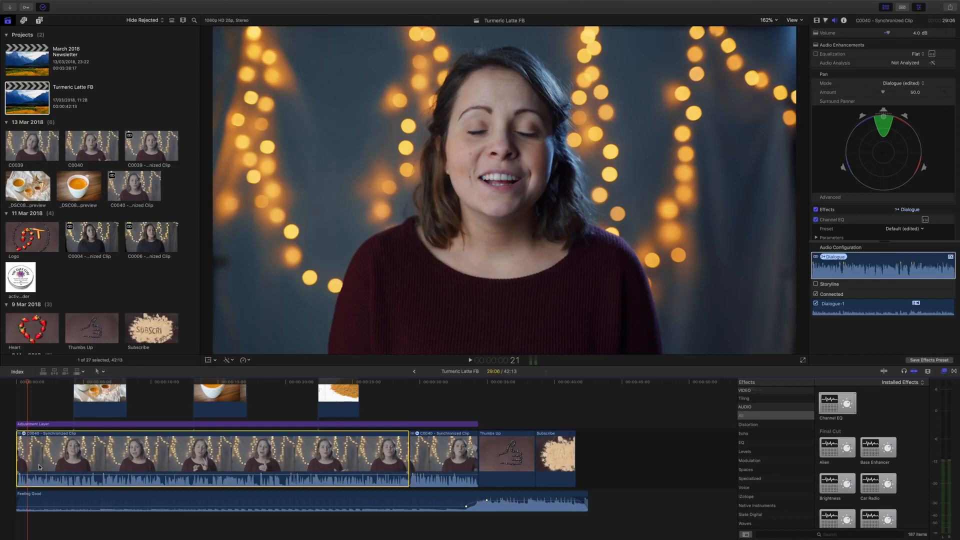
key(super+c)
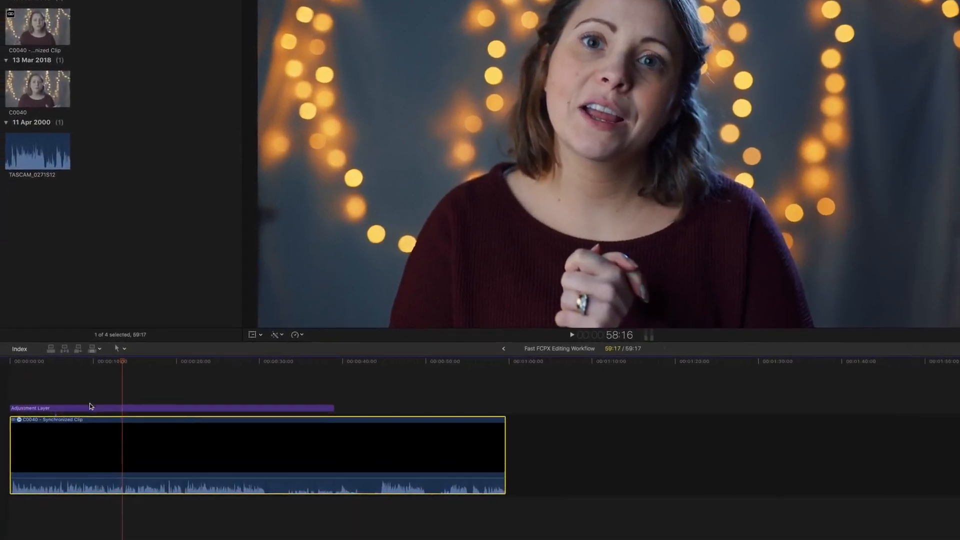
key(shift+super+v)
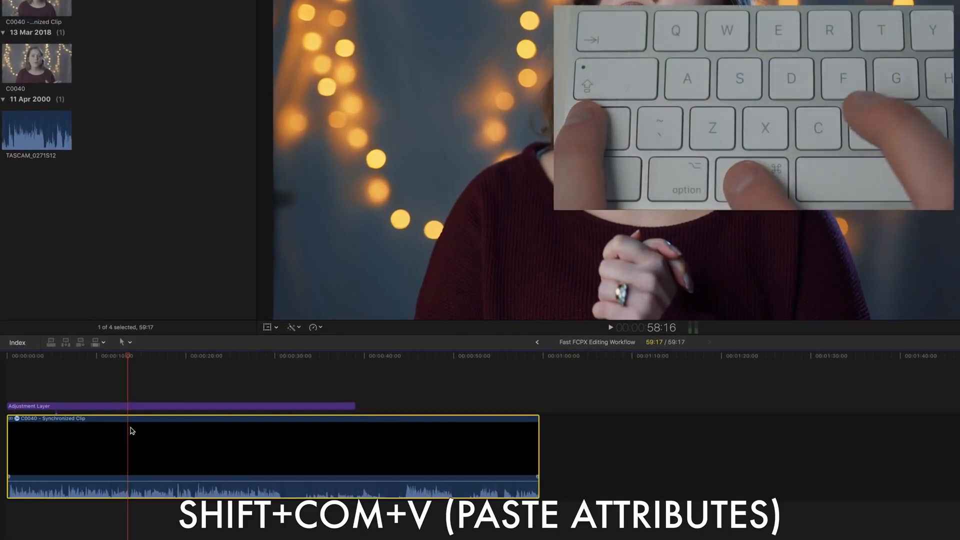
key(shift+super+v)
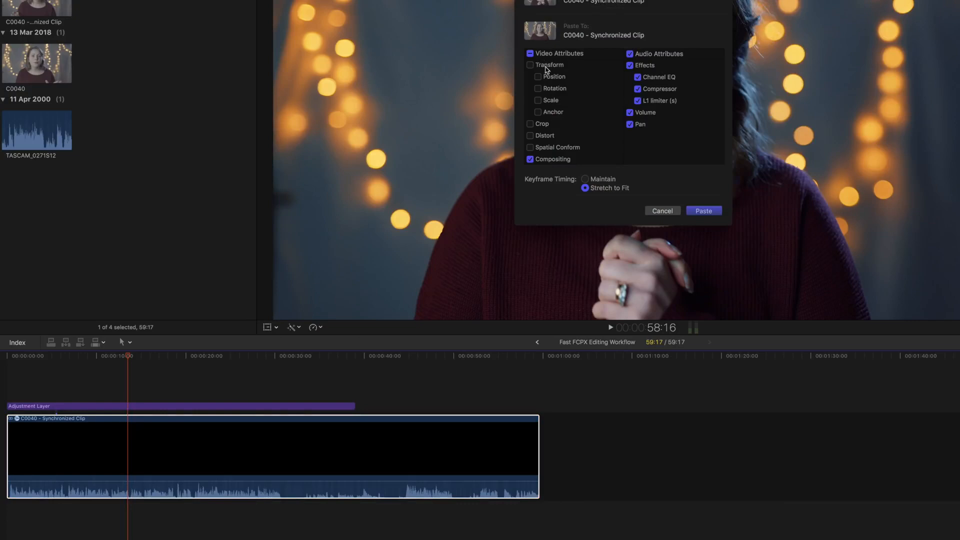
scroll(552, 92, down, 1)
click(531, 53)
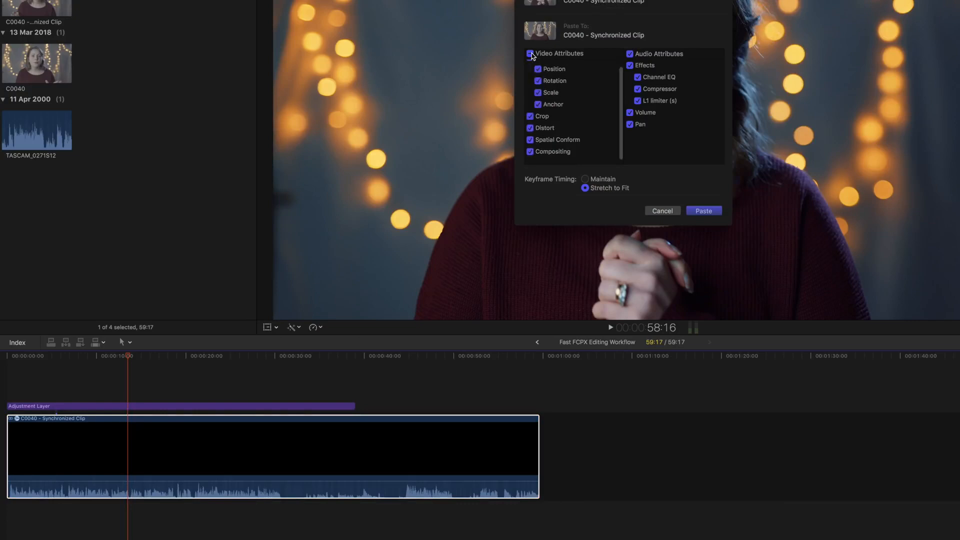
click(531, 53)
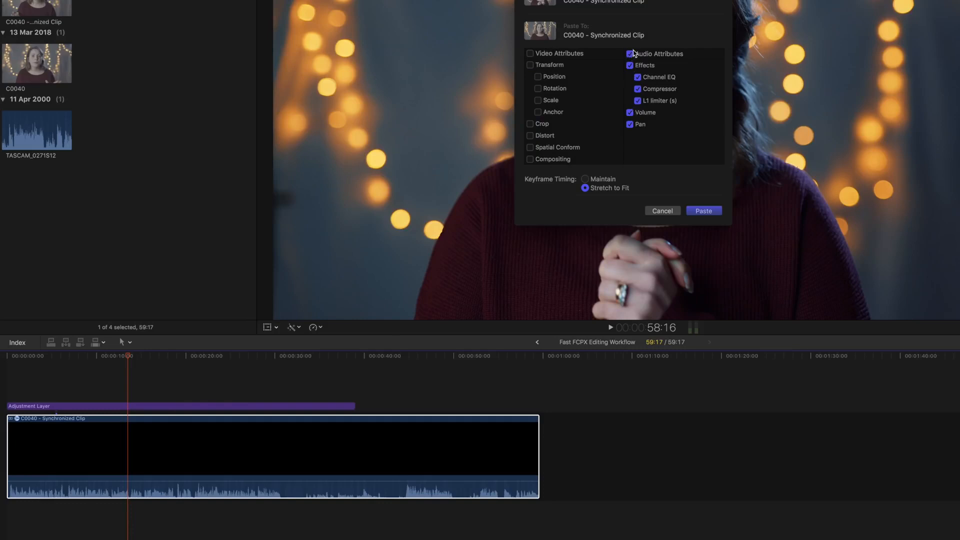
click(434, 435)
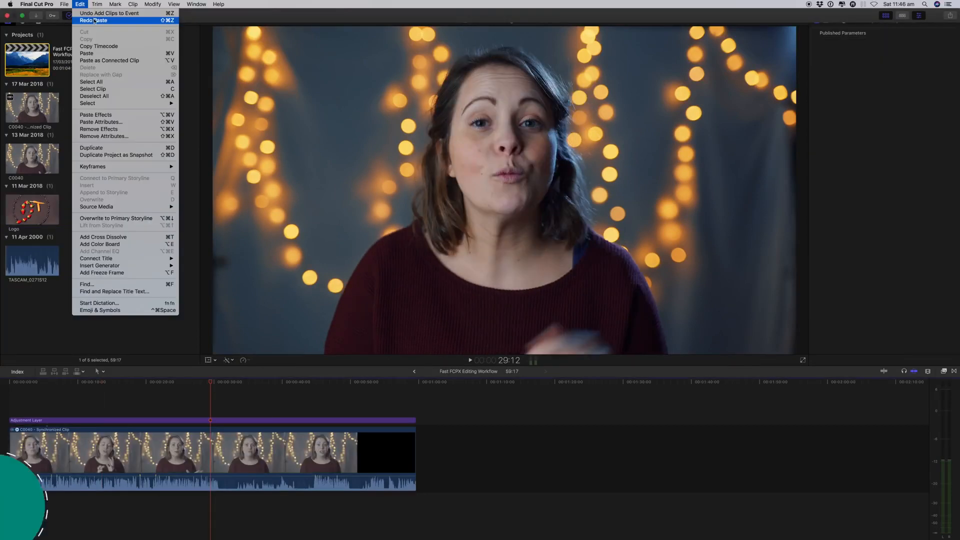
Redo the paste that places the Logo clip after the synchronized clip.
click(95, 21)
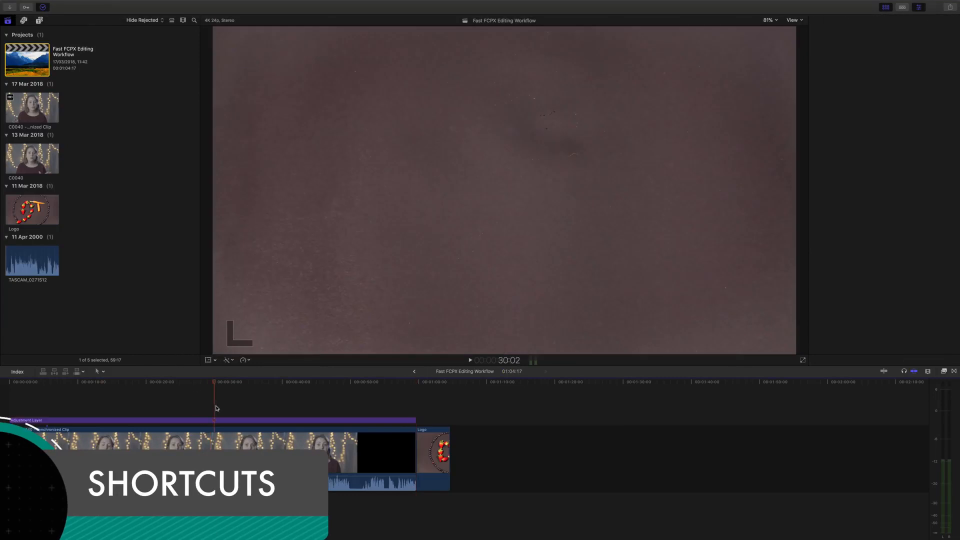
Try pasting a copy of the synchronized clip at about the 31-second mark, and undo the paste.
click(222, 383)
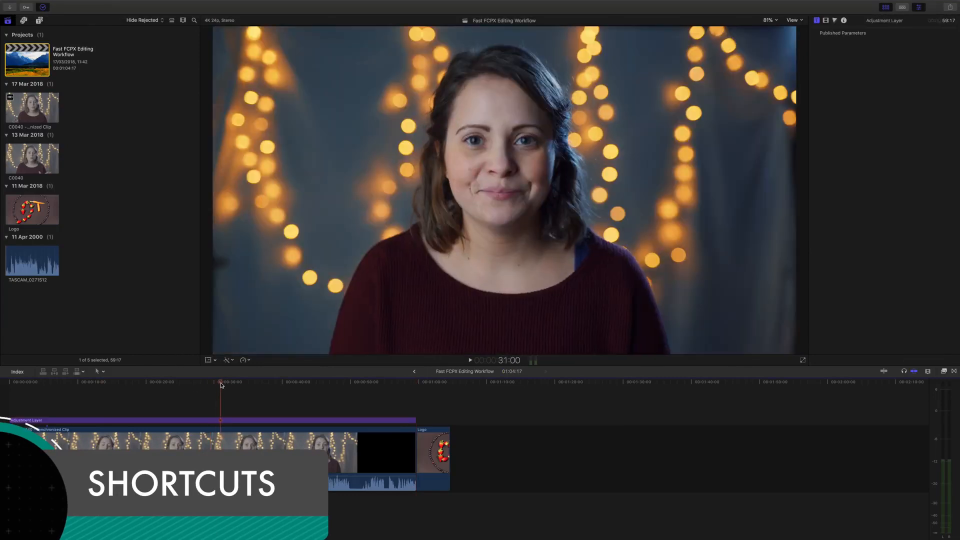
click(224, 439)
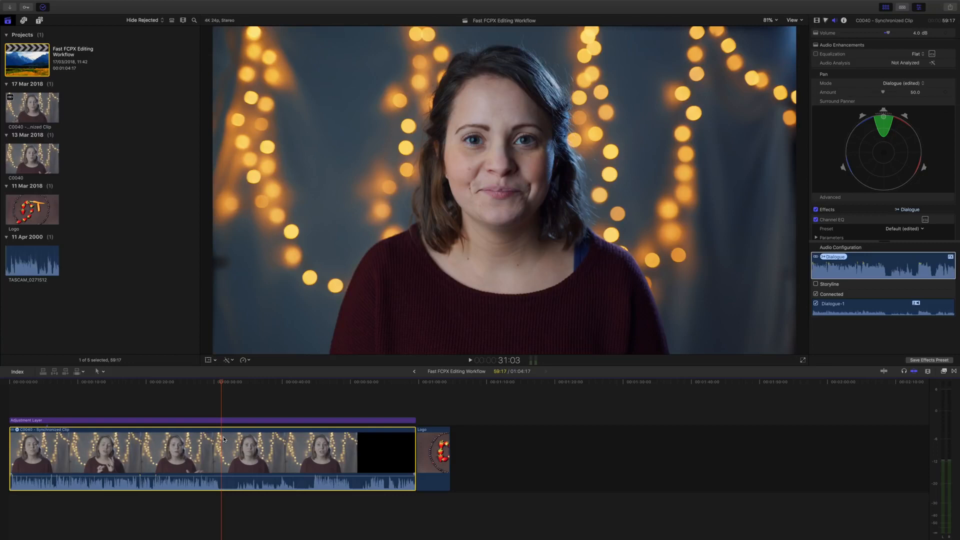
key(super+c)
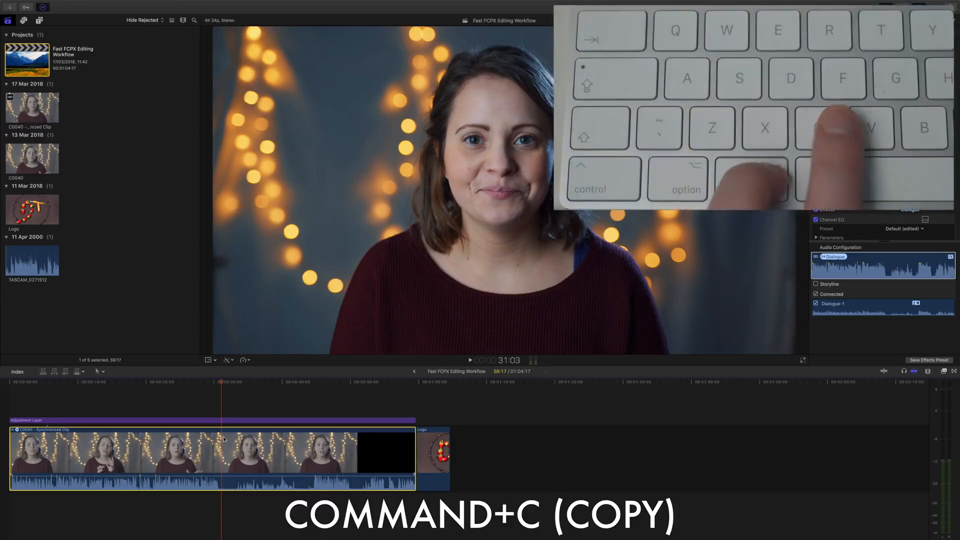
key(super+v)
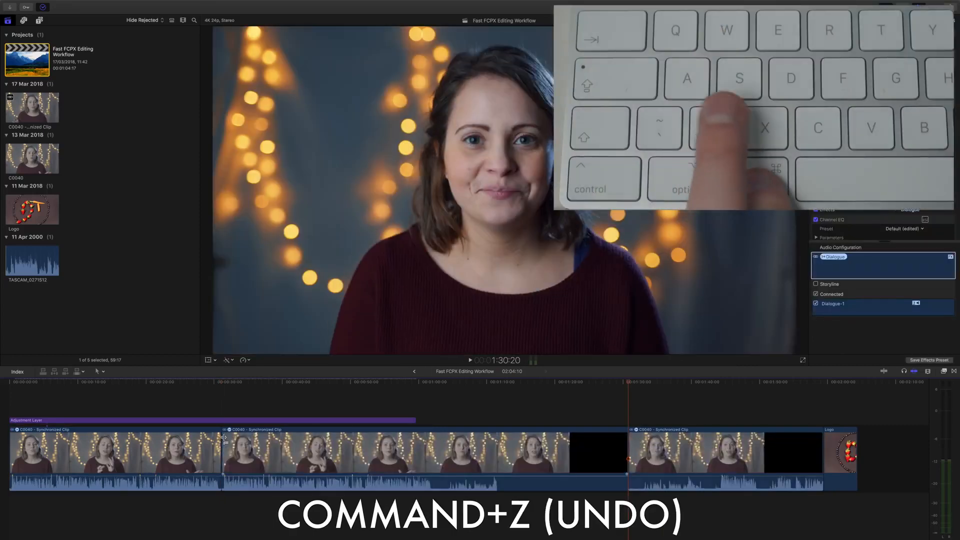
key(super+z)
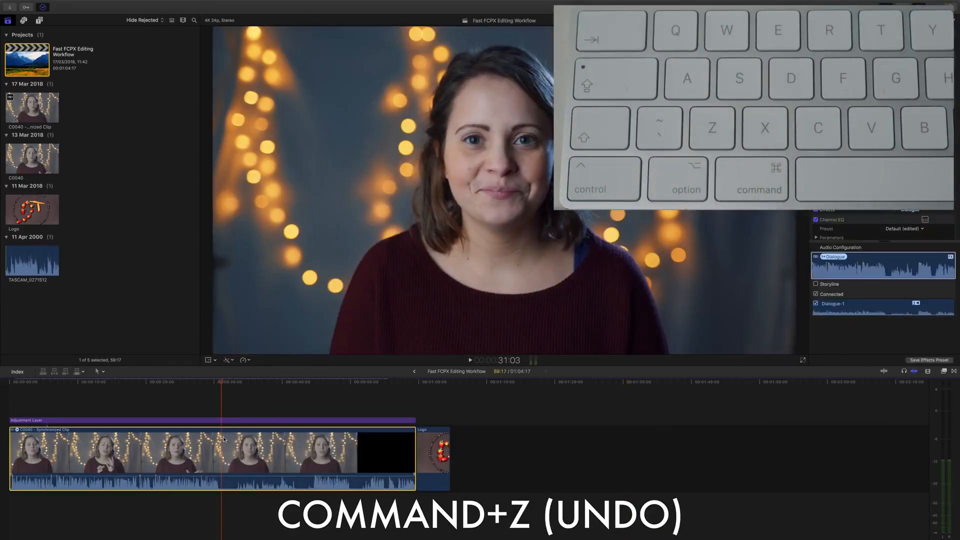
Cut the synchronized clip from the timeline and paste it back before the Logo clip.
key(super+x)
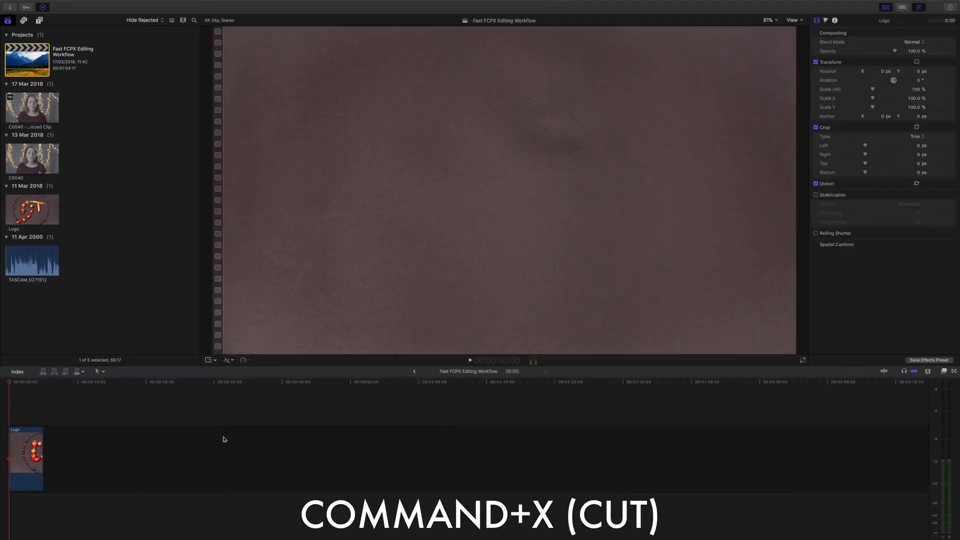
key(super+v)
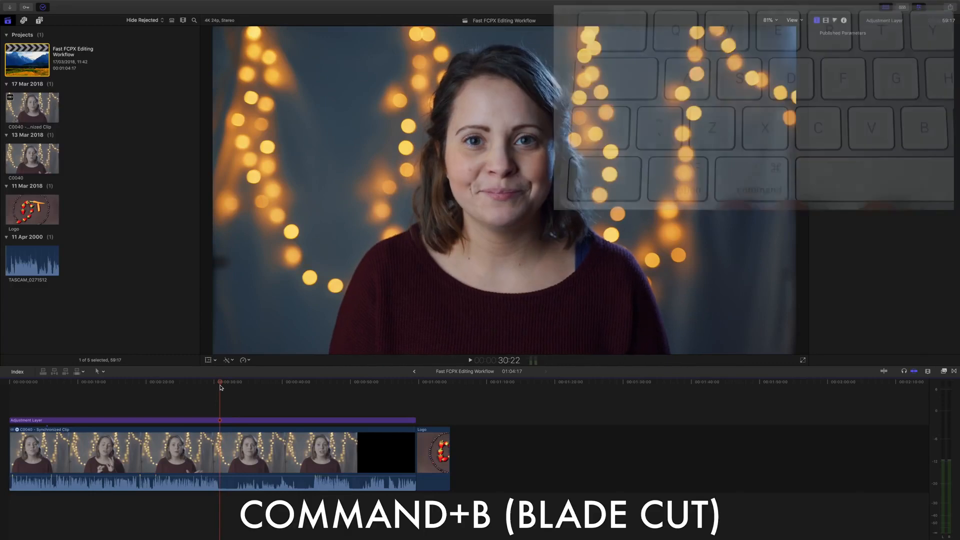
Blade the synchronized clip and the adjustment layer above it at 30:22.
key(super+b)
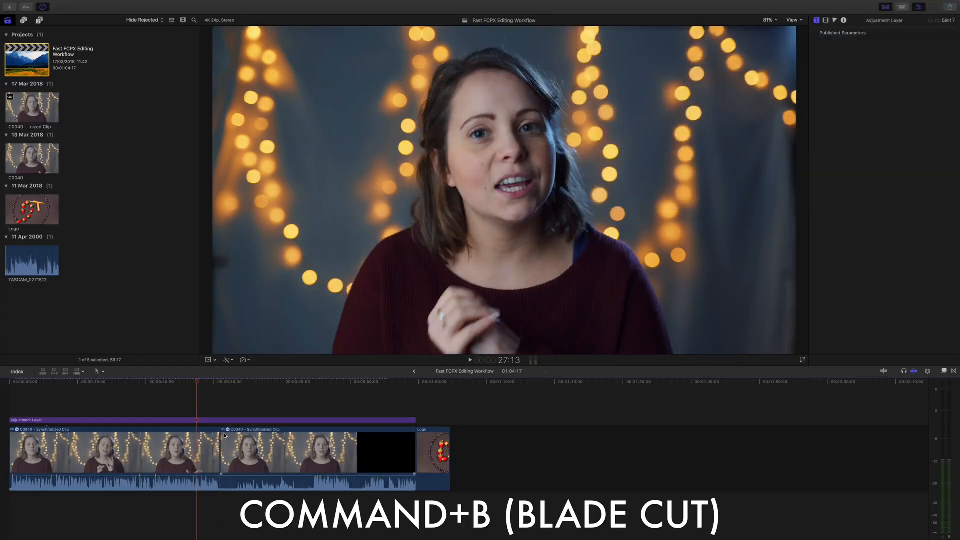
drag(198, 382, 256, 459)
click(214, 420)
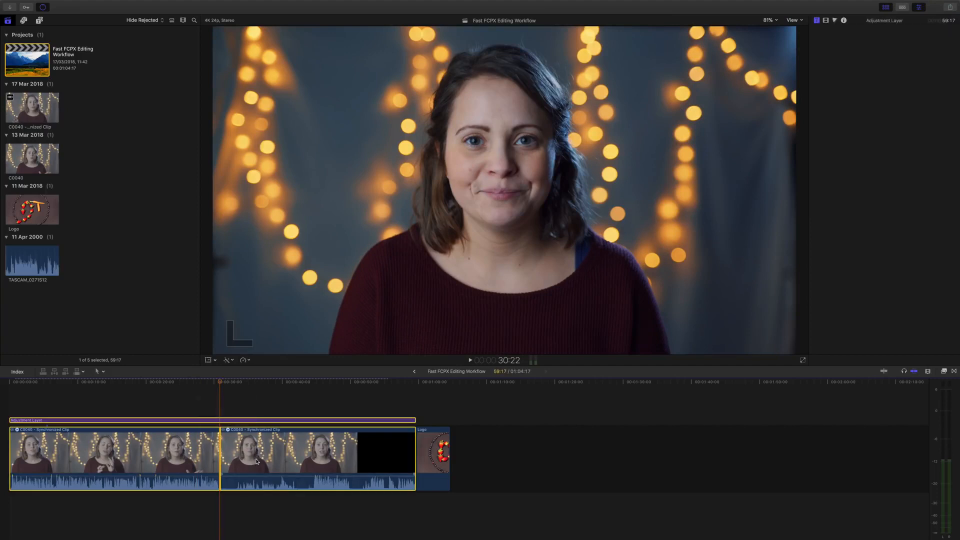
key(super+b)
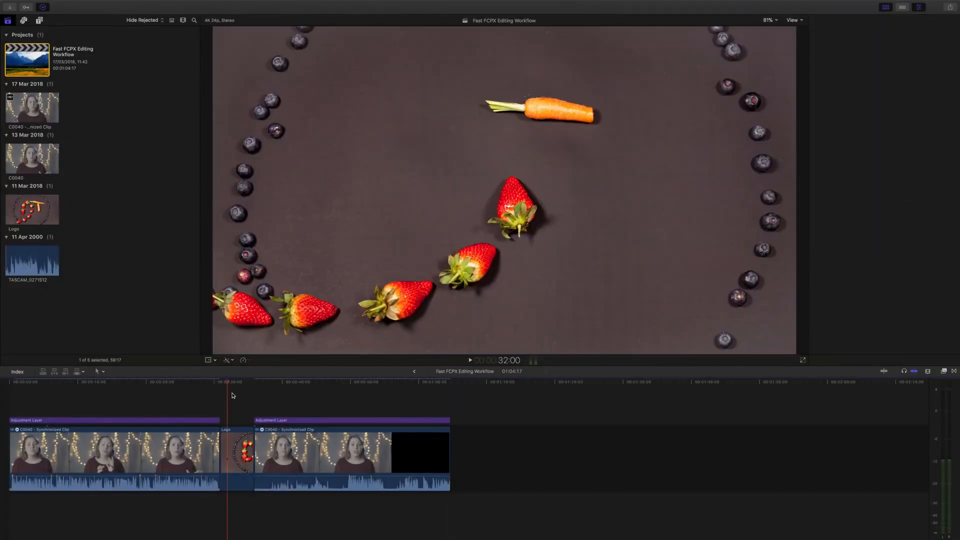
Darken the first adjustment layer by lowering the master brightness in Color Wheels 1.
click(195, 402)
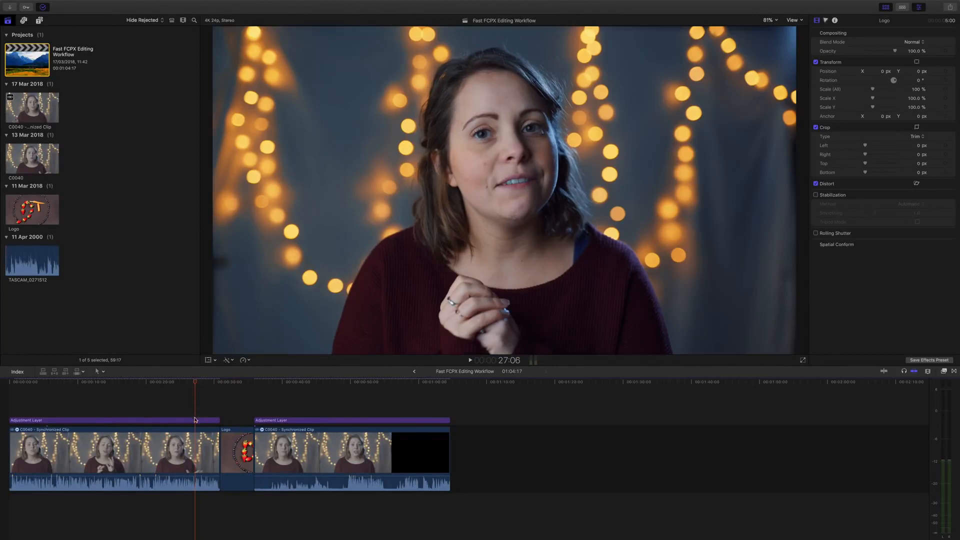
click(197, 420)
drag(195, 381, 199, 426)
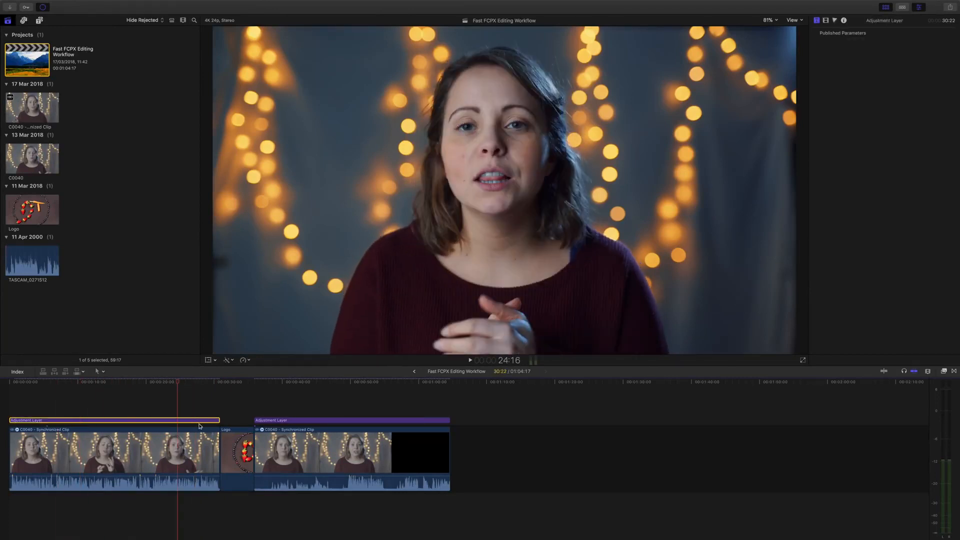
click(826, 21)
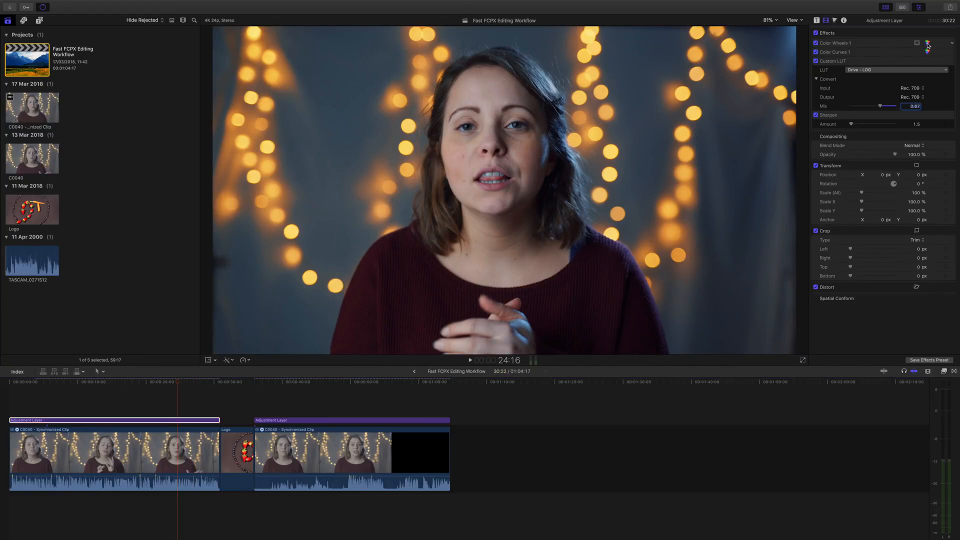
key(super+6)
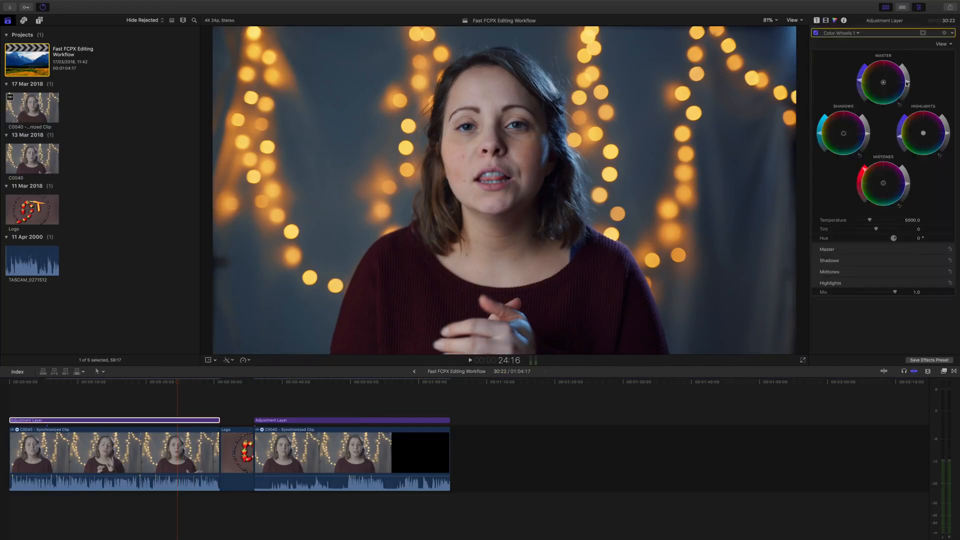
drag(907, 82, 907, 86)
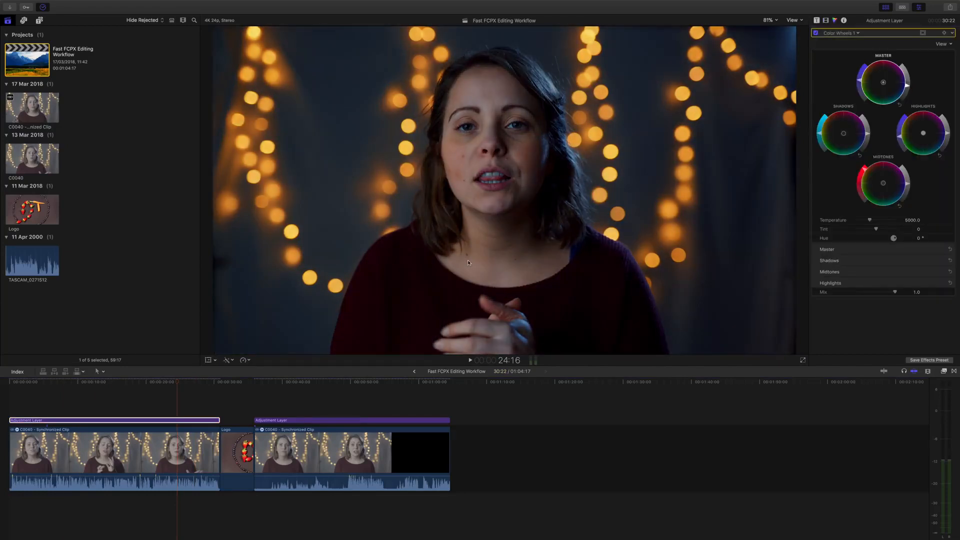
Copy the first adjustment layer and paste its effects onto the second adjustment layer.
click(278, 420)
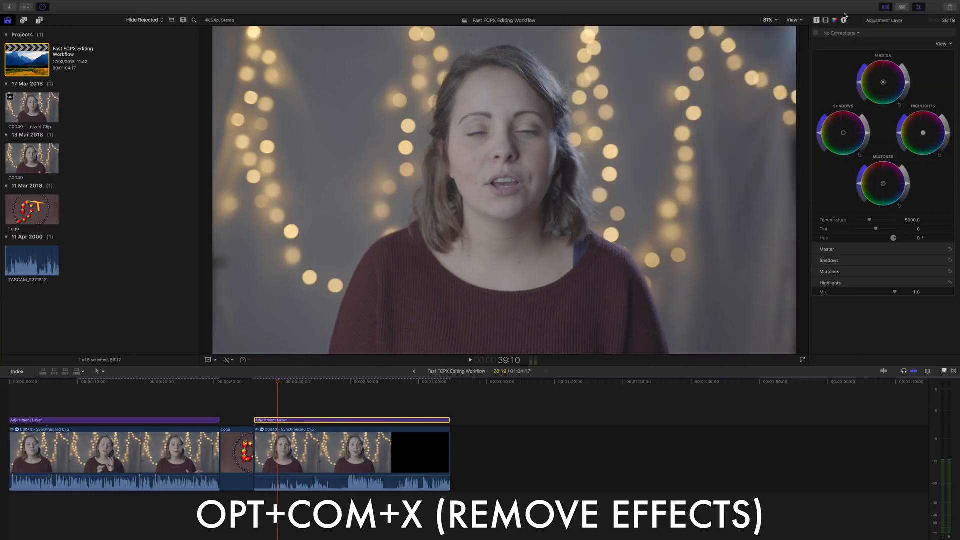
click(826, 20)
click(183, 421)
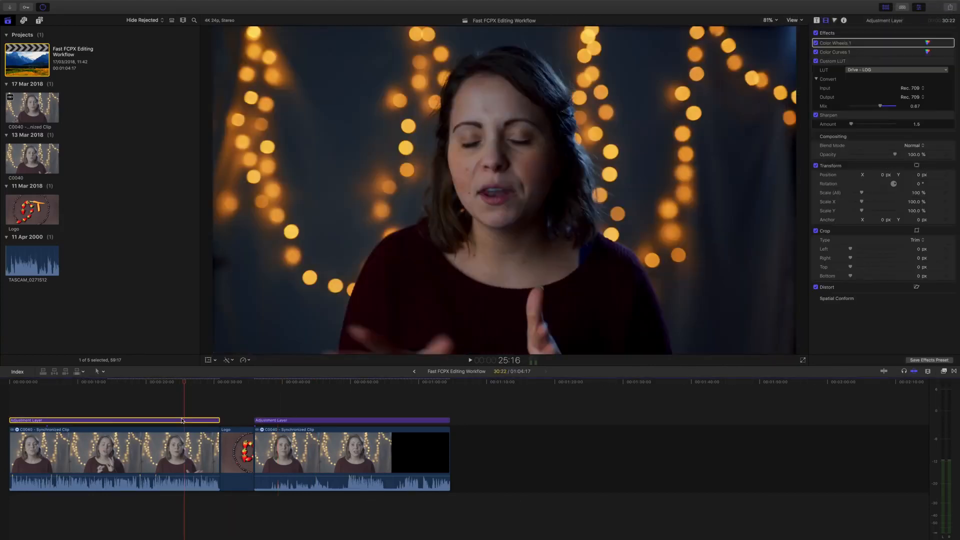
key(super+c)
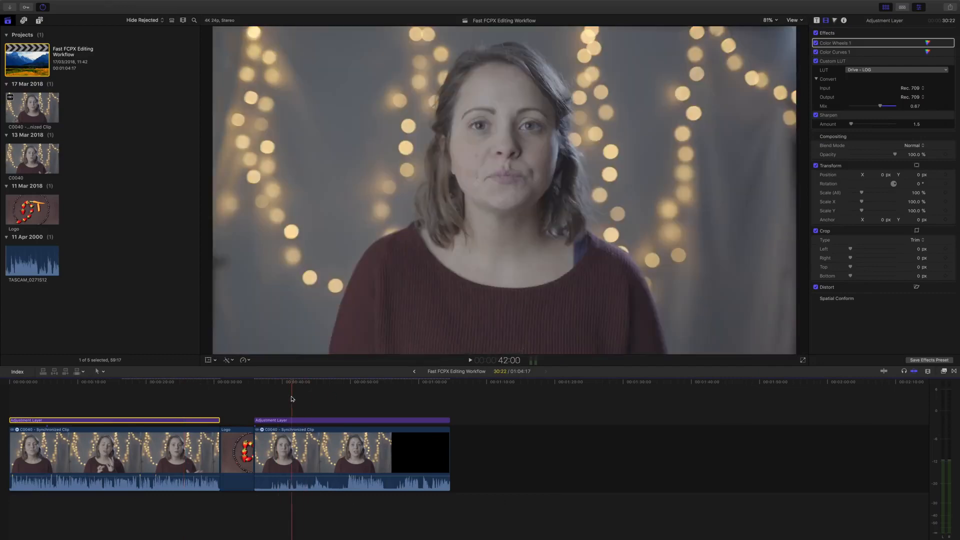
click(299, 421)
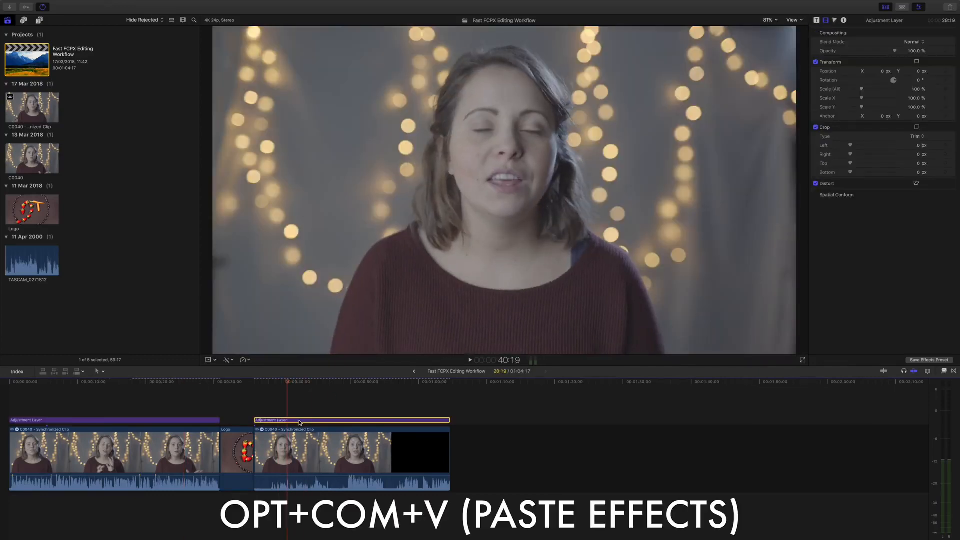
key(alt+super+v)
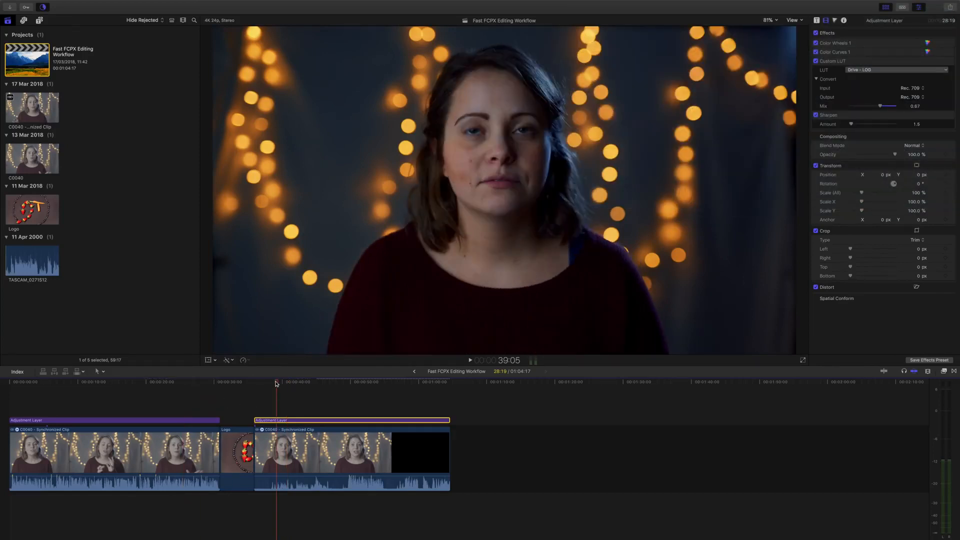
Remove all effects from the second adjustment layer and select the first adjustment layer.
drag(276, 384, 285, 421)
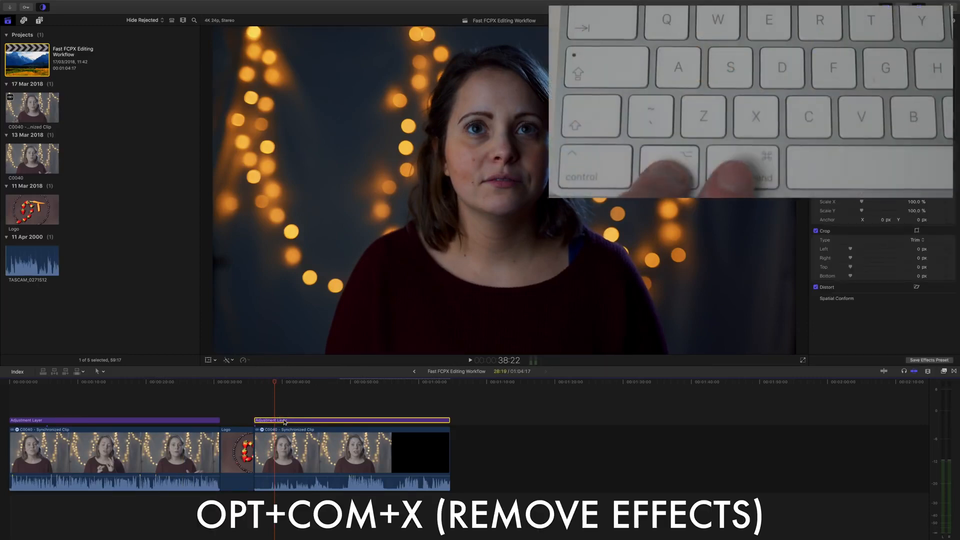
key(alt+super+x)
click(192, 421)
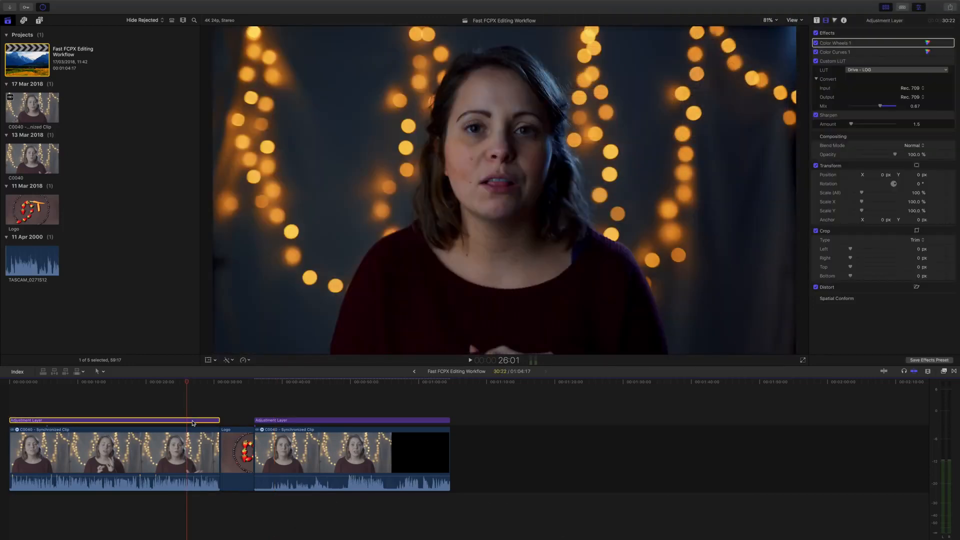
Copy the first adjustment layer and paste only its Custom LUT effect onto the second adjustment layer.
key(super+c)
click(274, 420)
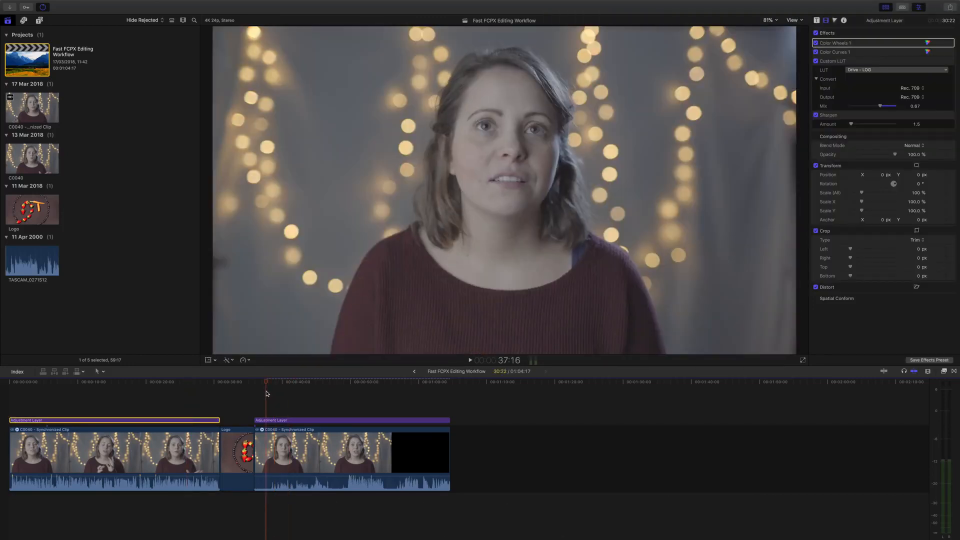
key(shift+super+v)
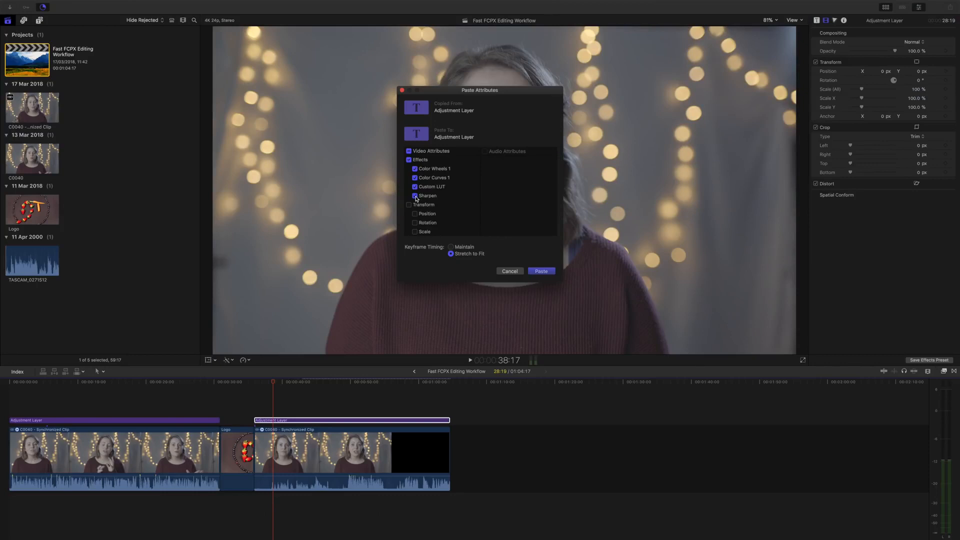
click(415, 178)
click(415, 169)
click(539, 271)
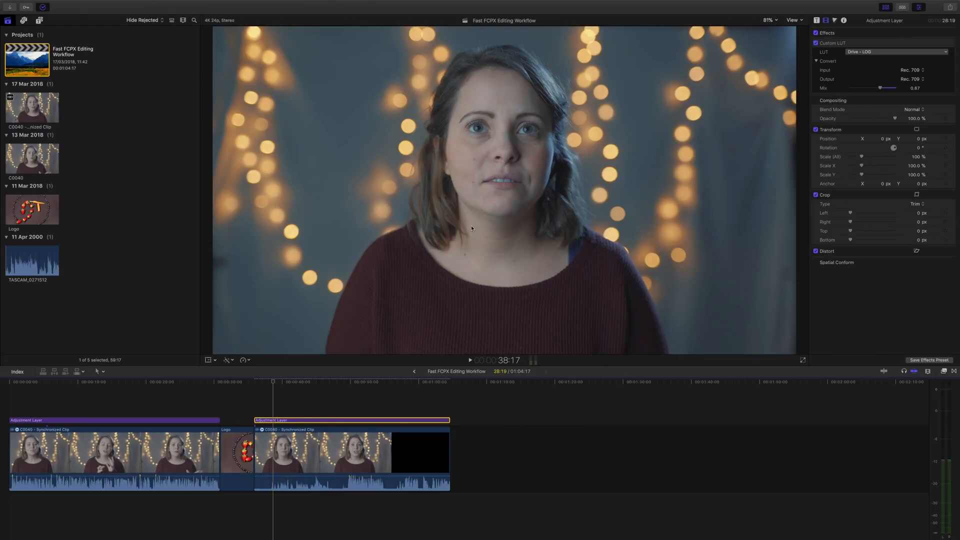
Paste the first synchronized clip's audio attributes onto the second synchronized clip, including the first Channel EQ, L1 limiter, Volume and Pan but not the Compressor.
click(182, 383)
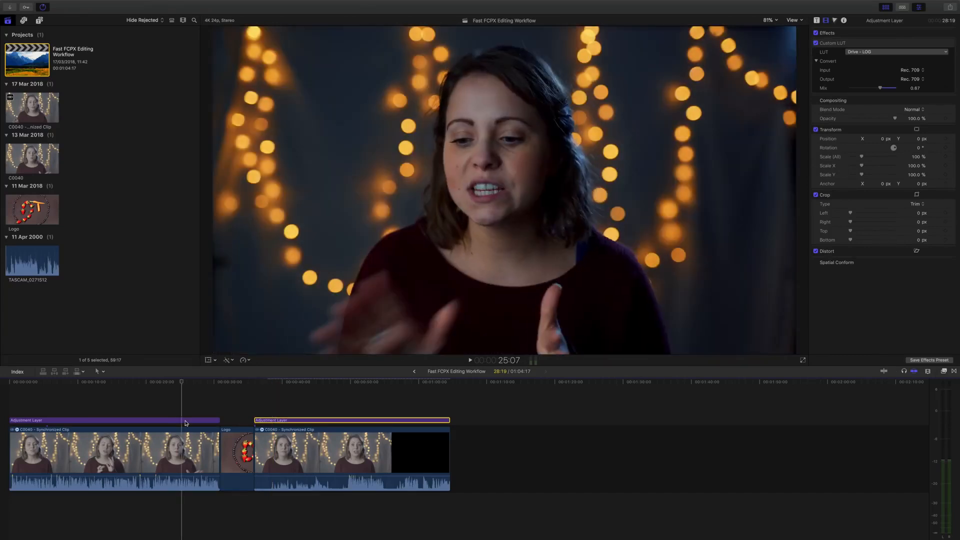
click(184, 421)
click(193, 383)
click(189, 429)
click(203, 454)
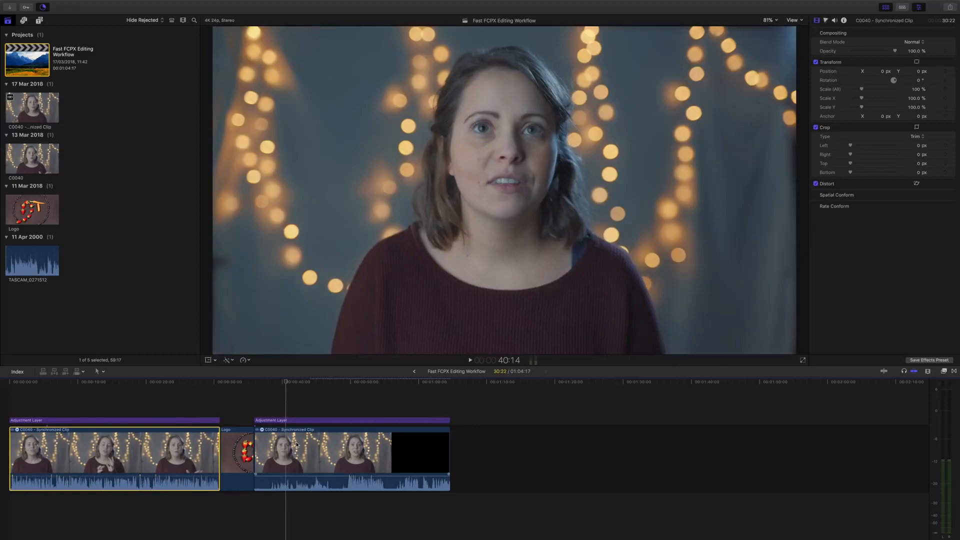
click(285, 452)
key(super+shift+v)
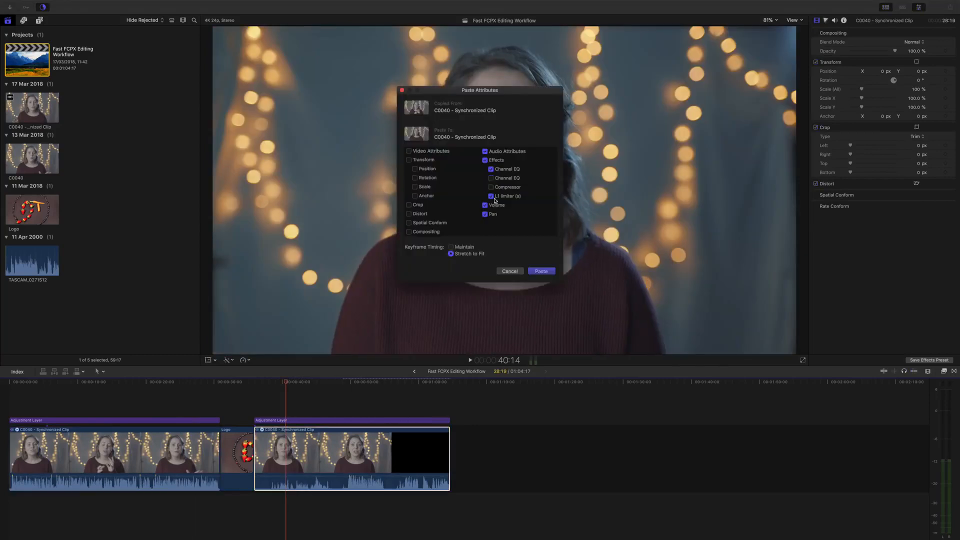
click(538, 270)
Copy the first synchronized clip and paste only its Scale attribute onto the second synchronized clip.
click(155, 452)
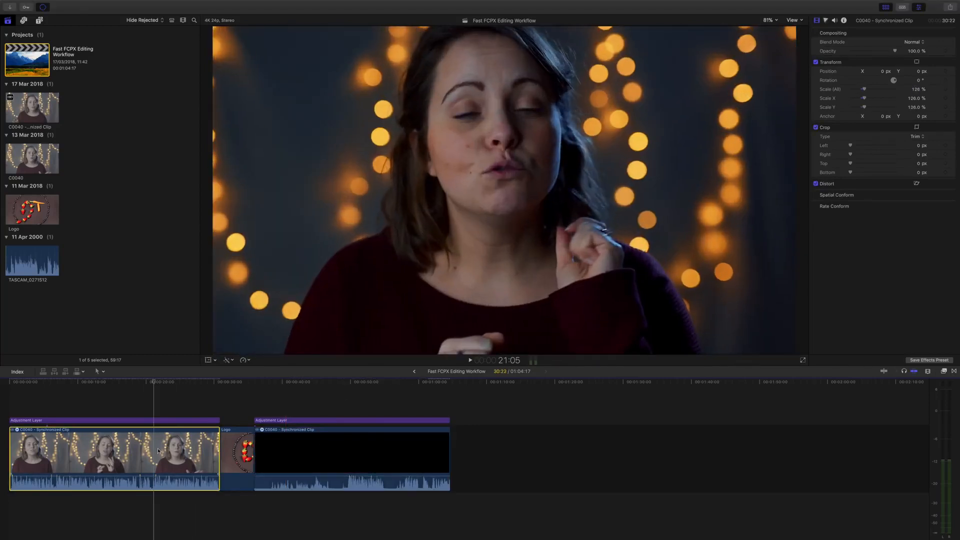
click(287, 452)
key(super+shift+v)
click(414, 178)
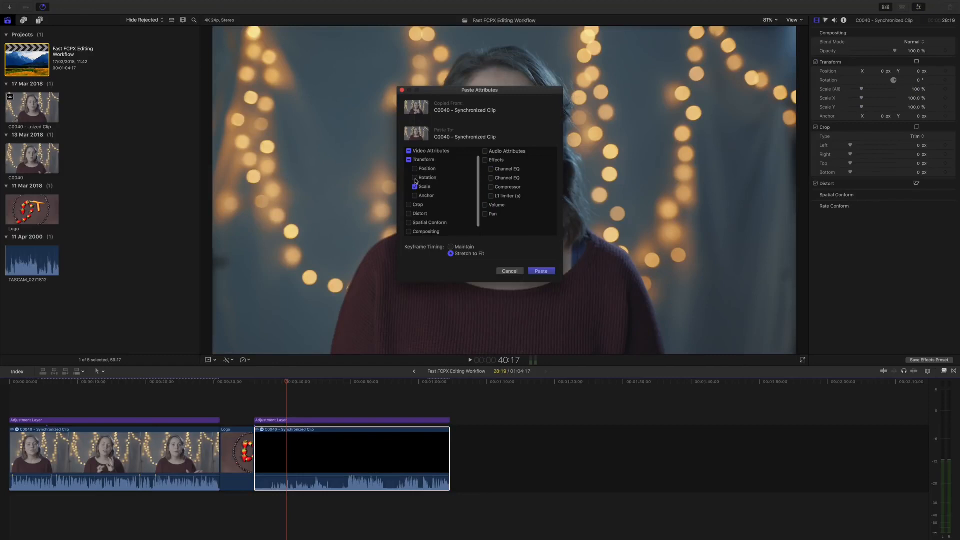
key(Return)
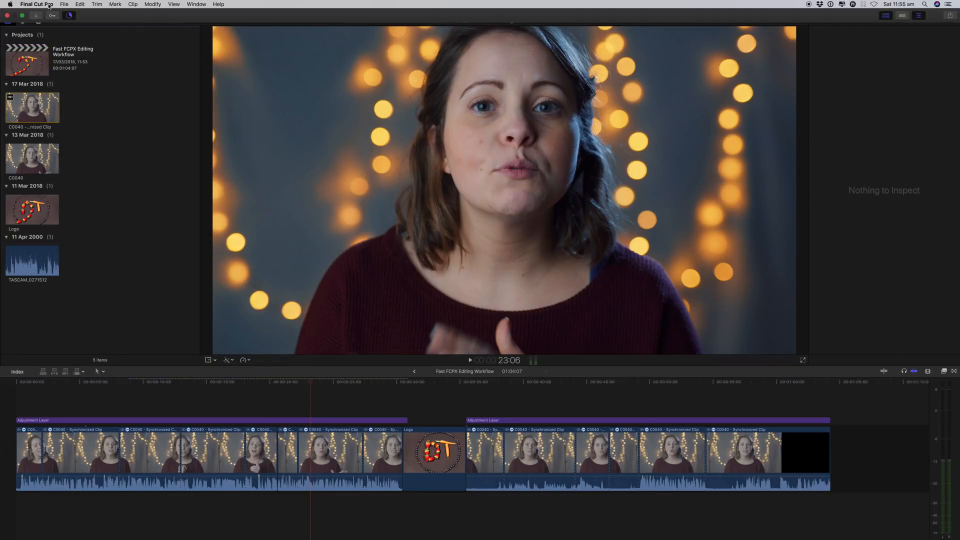
Open the Command Editor and examine the available commands and their shortcuts.
click(48, 6)
mouse_move(90, 32)
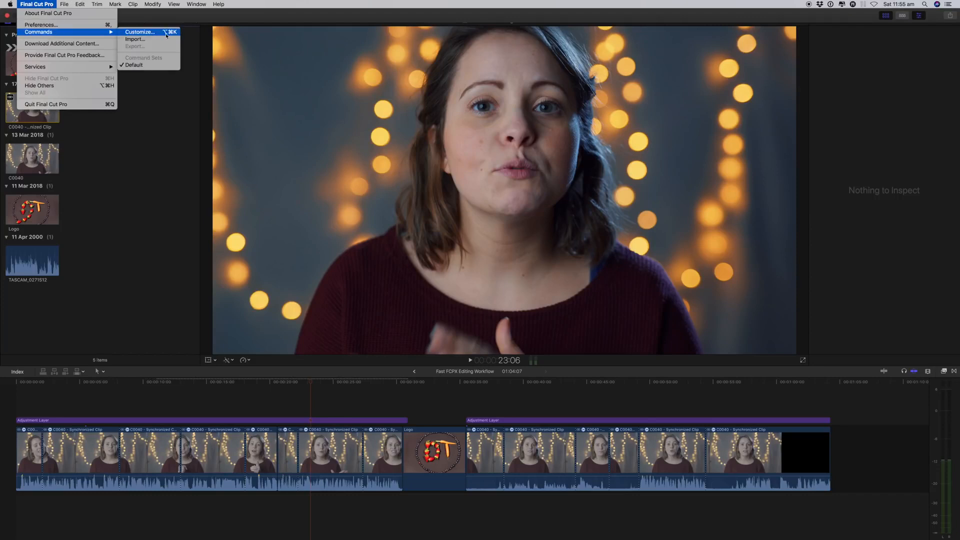
click(139, 32)
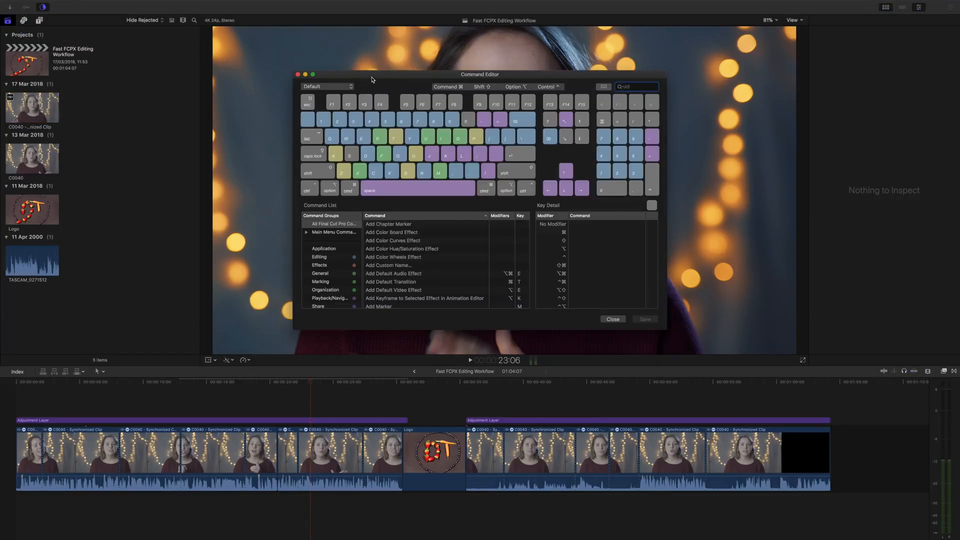
drag(372, 78, 374, 100)
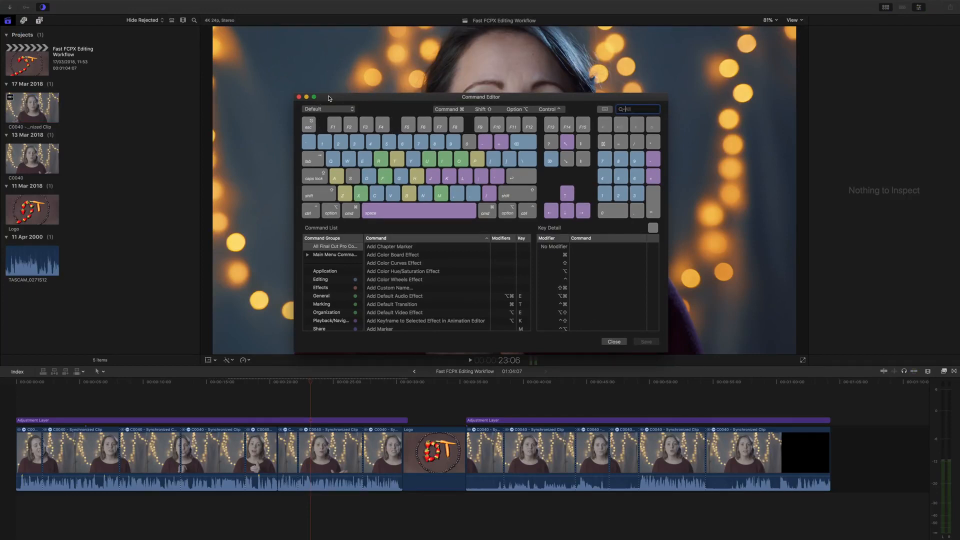
mouse_move(332, 99)
mouse_down()
mouse_move(340, 126)
mouse_move(324, 95)
mouse_up()
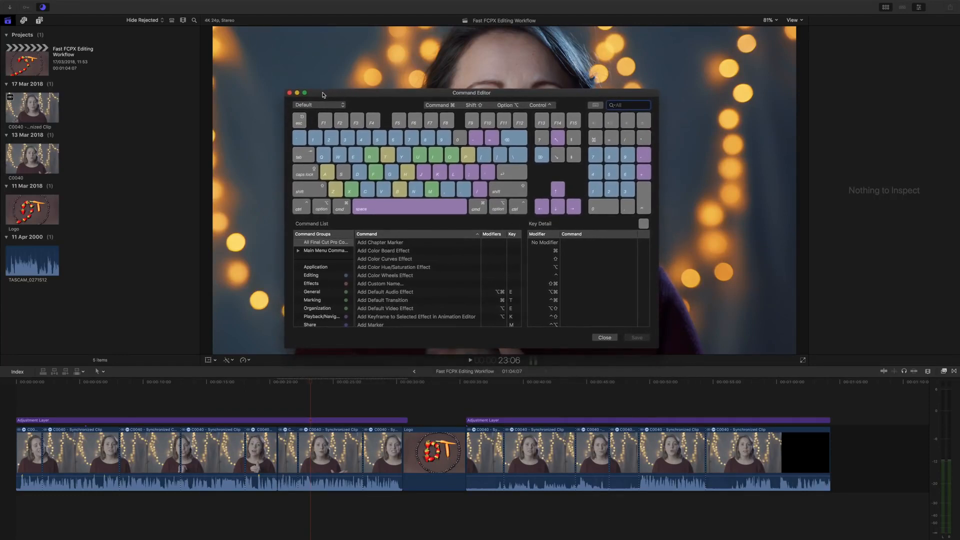
scroll(385, 279, down, 3)
scroll(384, 280, down, 10)
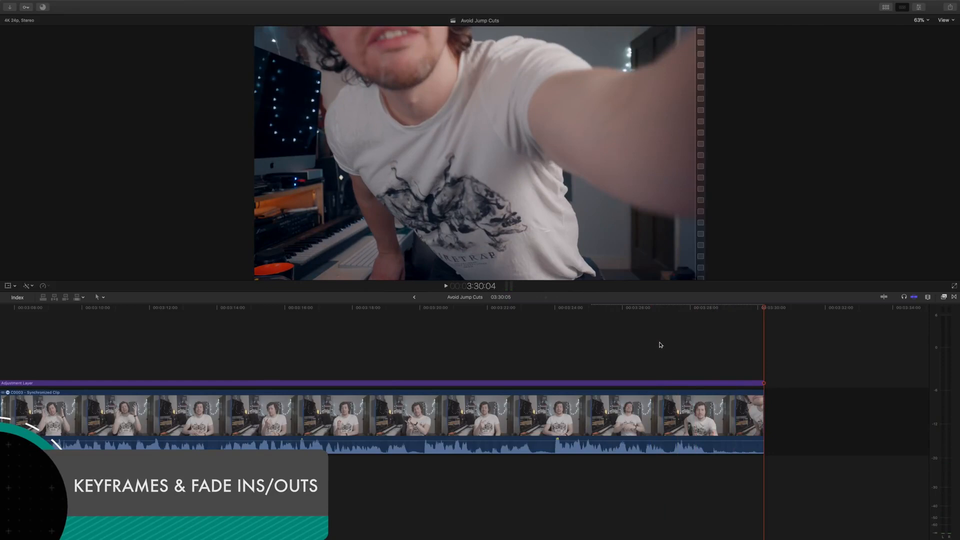
Show the video animation editor for the last synchronized clip in the Avoid Jump Cuts timeline.
click(658, 343)
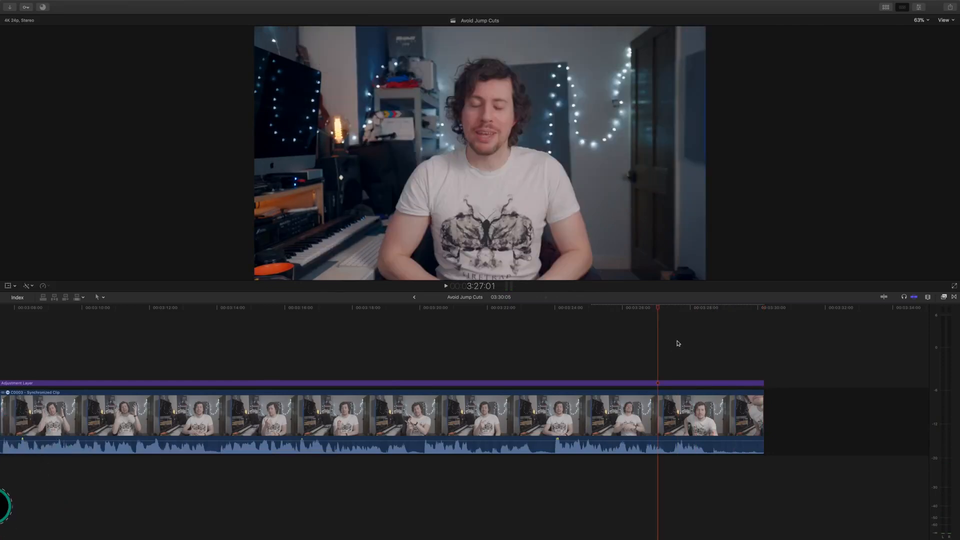
click(725, 408)
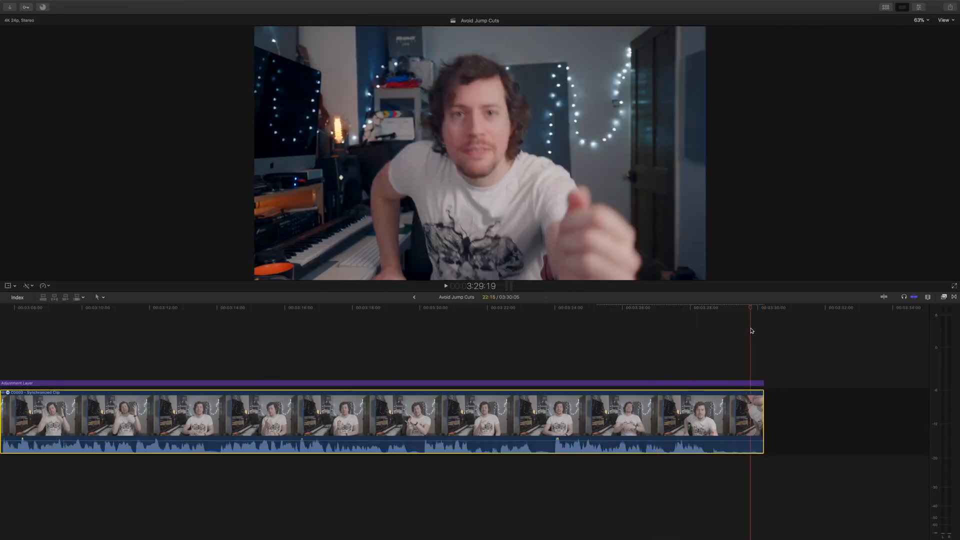
right_click(696, 403)
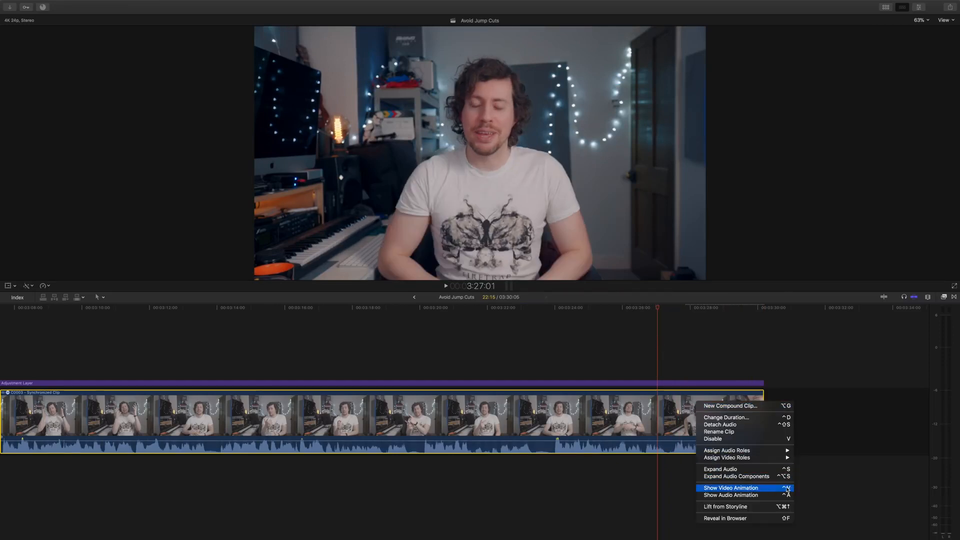
click(749, 489)
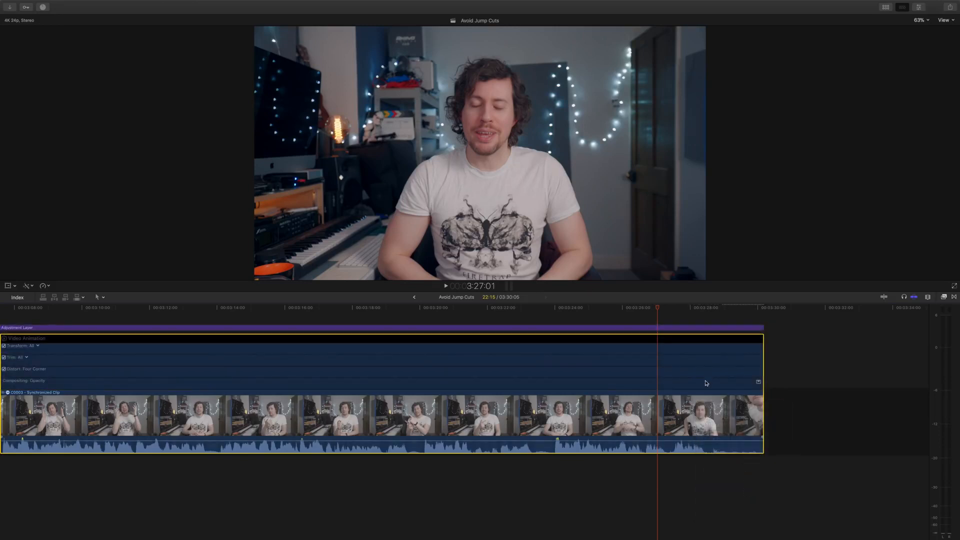
Hide the clip's video animation editor and toggle it several times, leaving it shown.
right_click(704, 411)
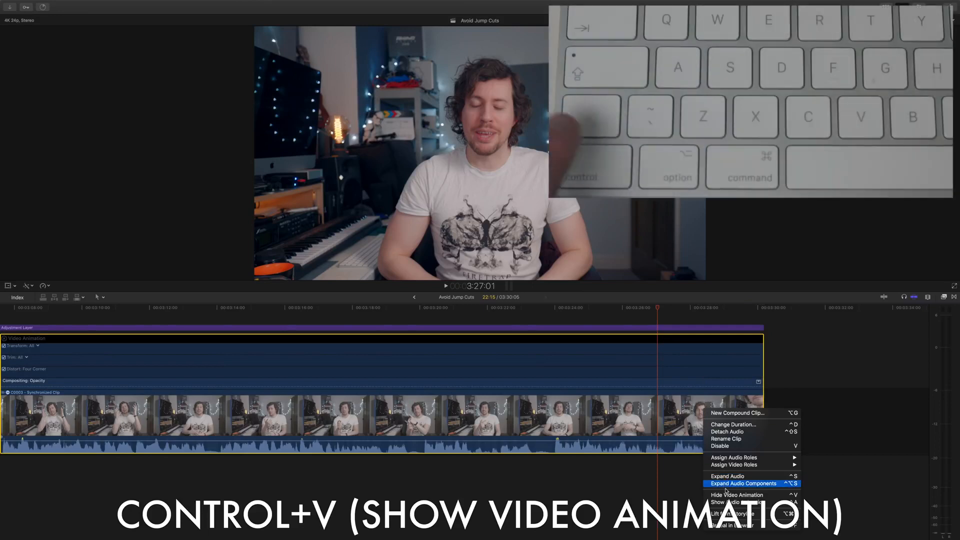
click(737, 495)
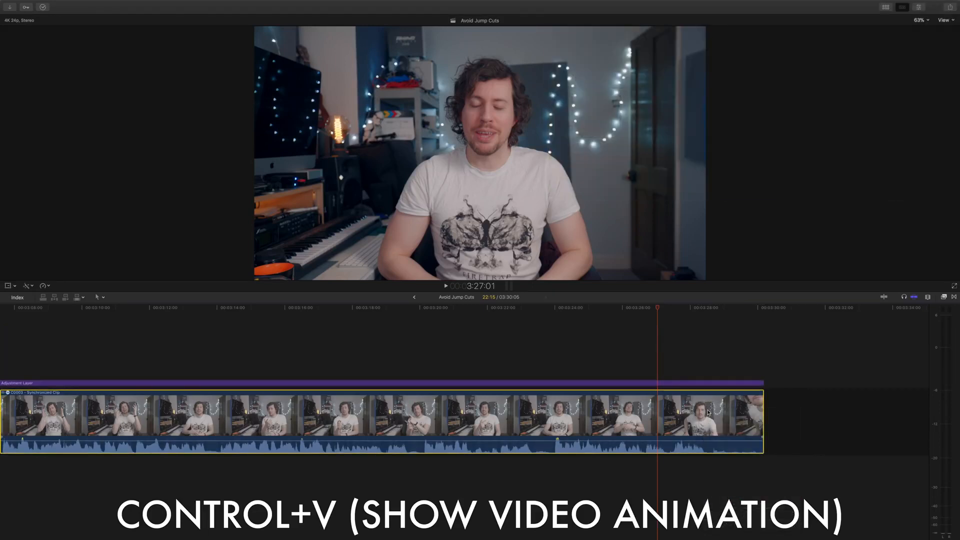
key(ctrl+v)
key(ctrl+v)
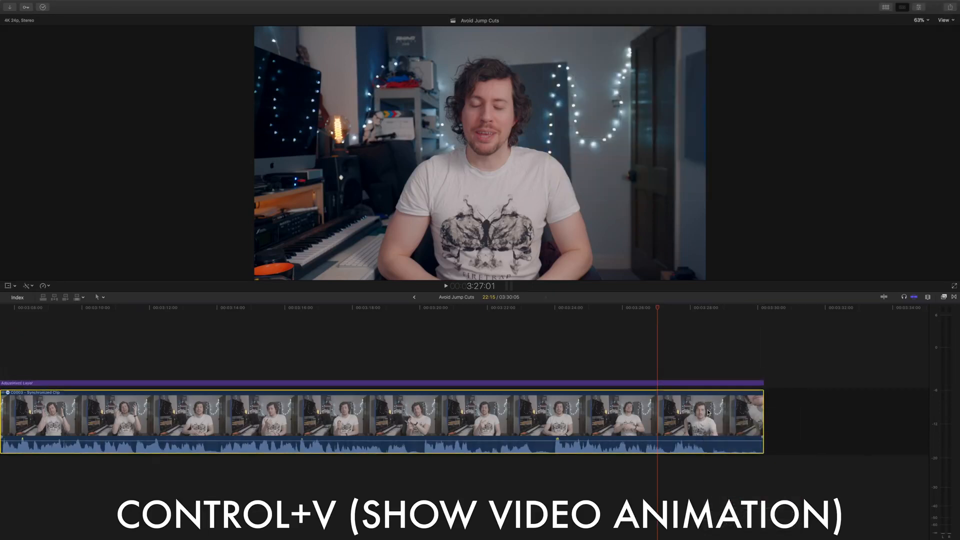
key(ctrl+v)
key(ctrl+v)
key(ctrl+v)
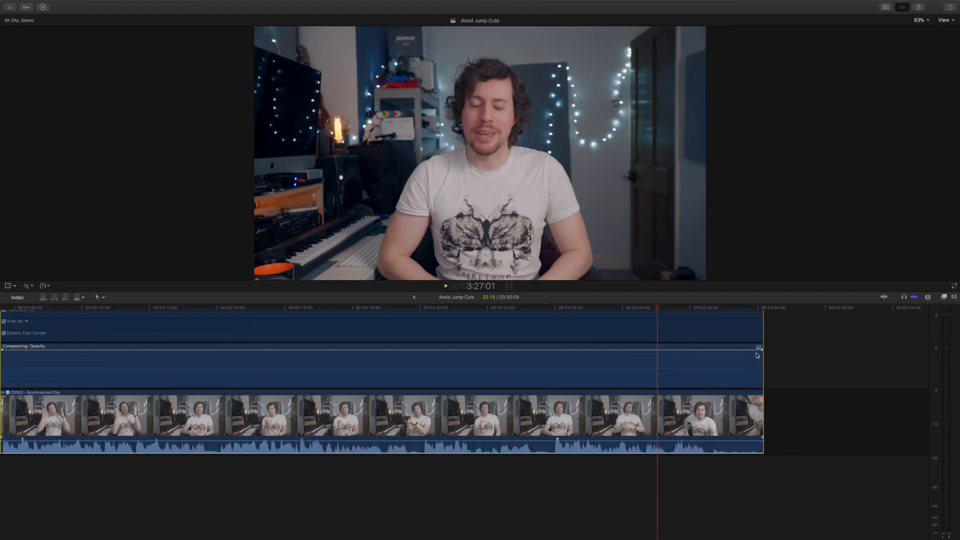
Try an opacity fade-out of about two seconds at the clip's end with the fade handle, and remove it.
drag(759, 349, 693, 351)
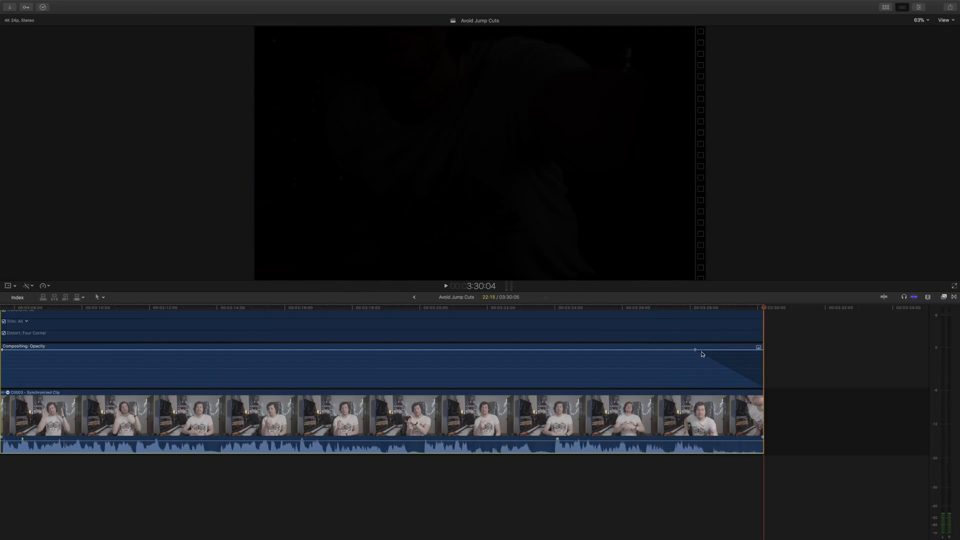
drag(695, 349, 767, 348)
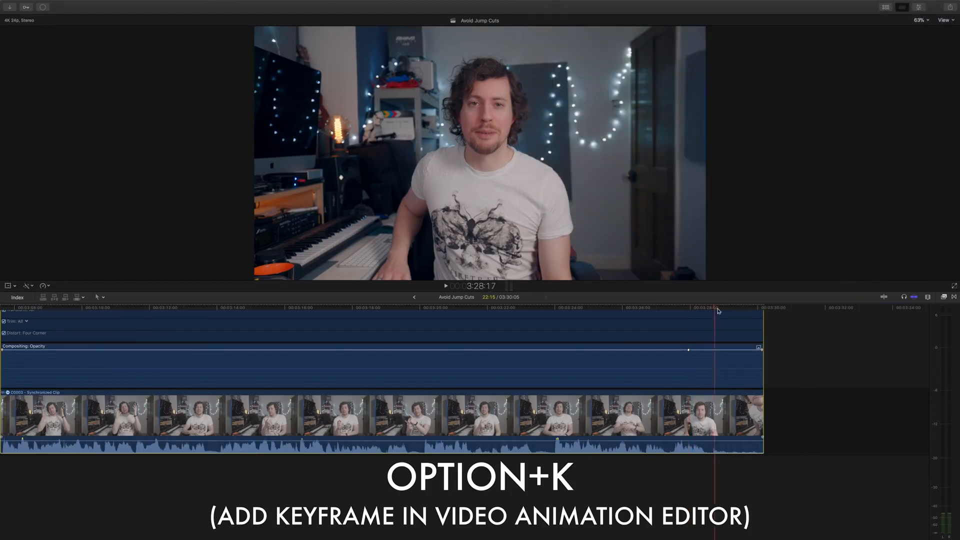
Keyframe the clip's opacity near its end and lower the final keyframe to the minimum for a fade-out.
click(742, 312)
key(alt+k)
drag(742, 350, 764, 387)
key(space)
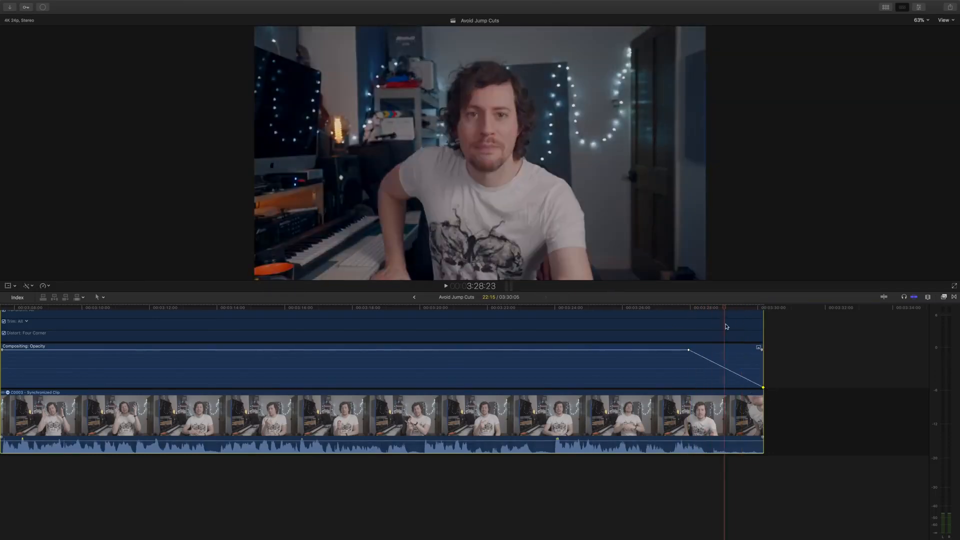
Change the opacity fade curve to Ease and move its starting keyframe slightly earlier.
right_click(722, 368)
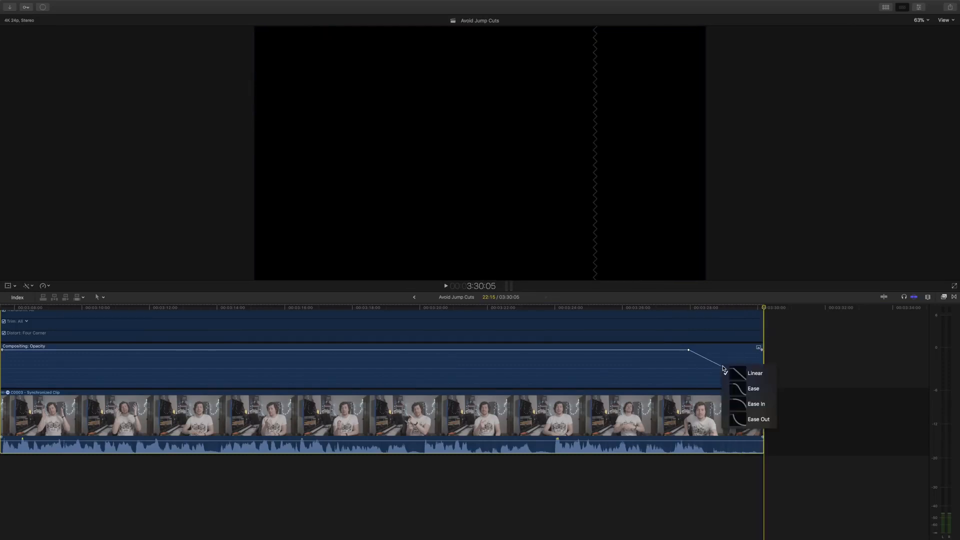
click(738, 390)
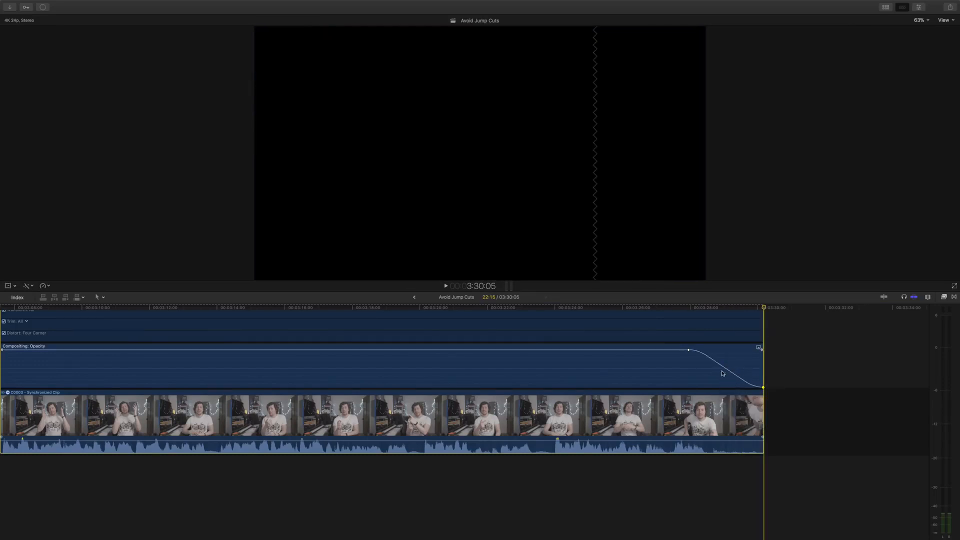
drag(689, 350, 684, 350)
click(665, 311)
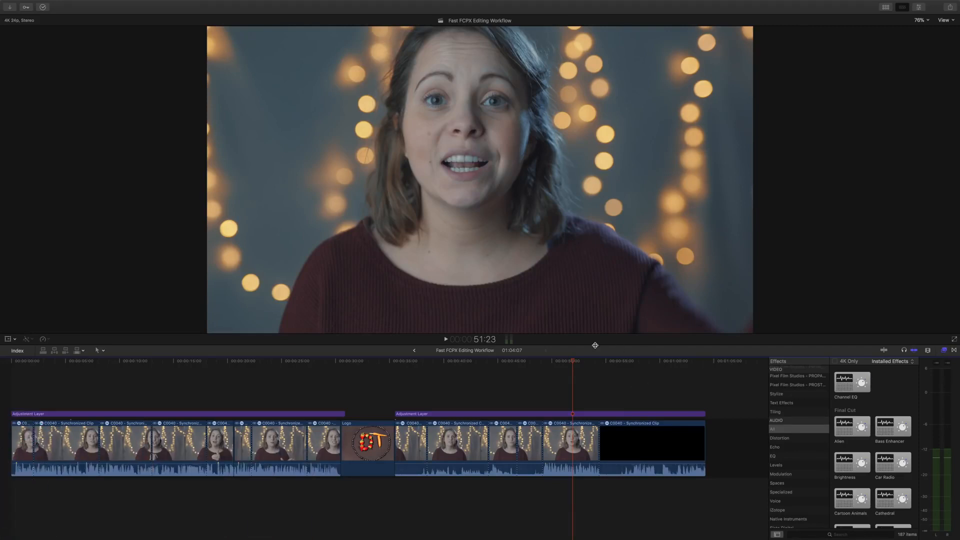
Enlarge the viewer and widen the Effects browser in the Fast FCPX Editing Workflow project.
drag(604, 346, 605, 410)
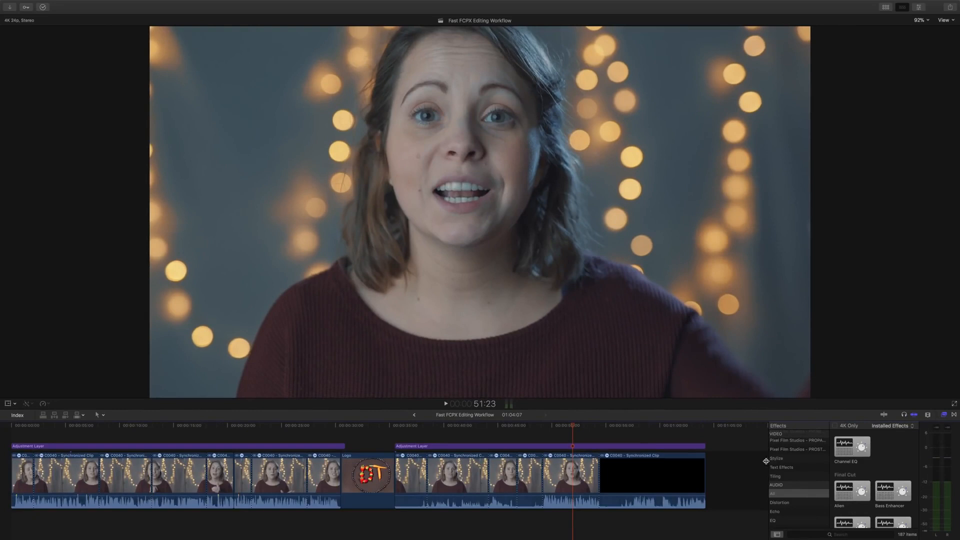
drag(767, 461, 579, 465)
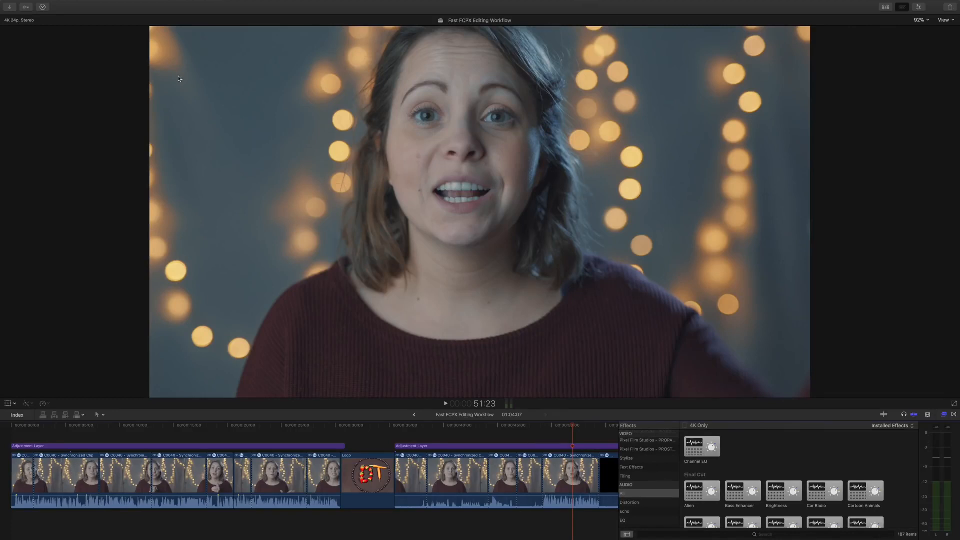
Restore the layout by reapplying the active custom workspace, and hide the libraries sidebar.
click(190, 6)
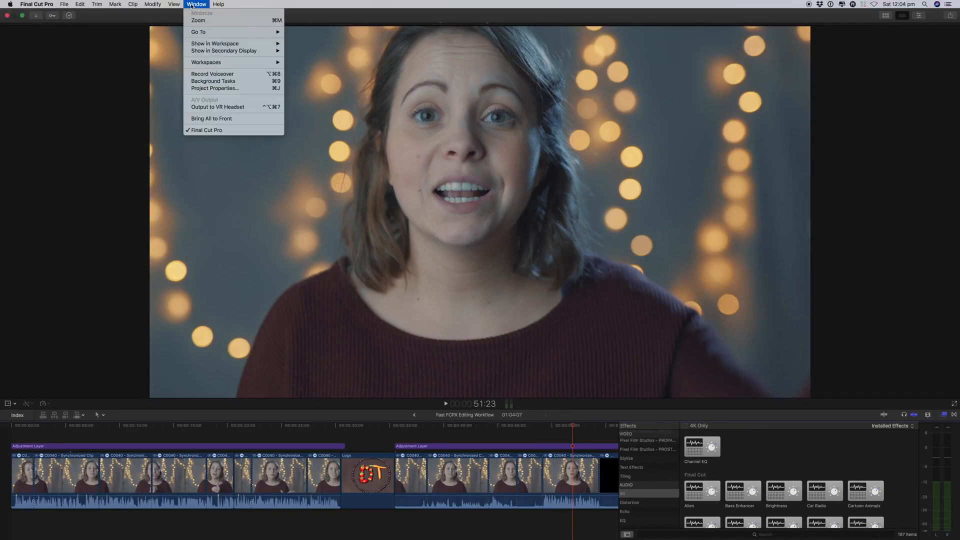
mouse_move(250, 62)
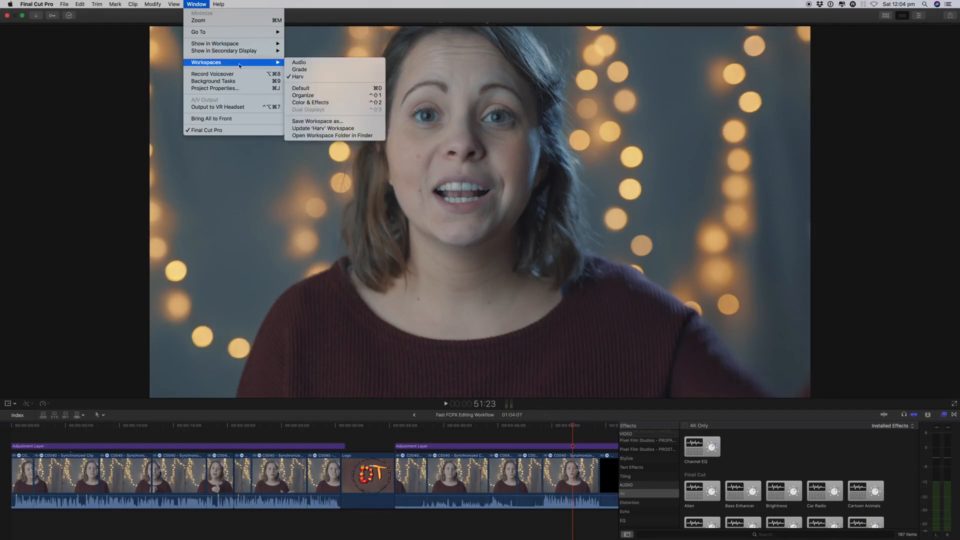
click(302, 78)
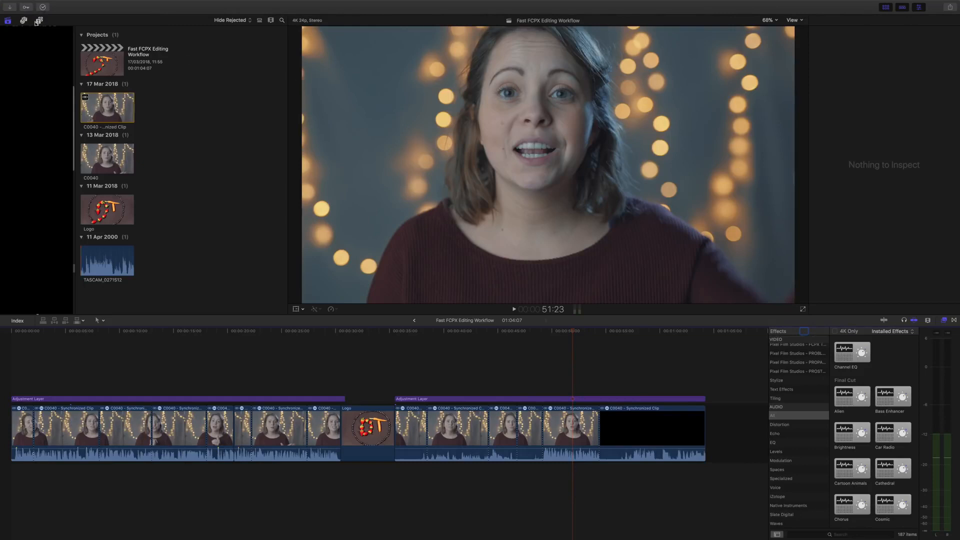
click(9, 21)
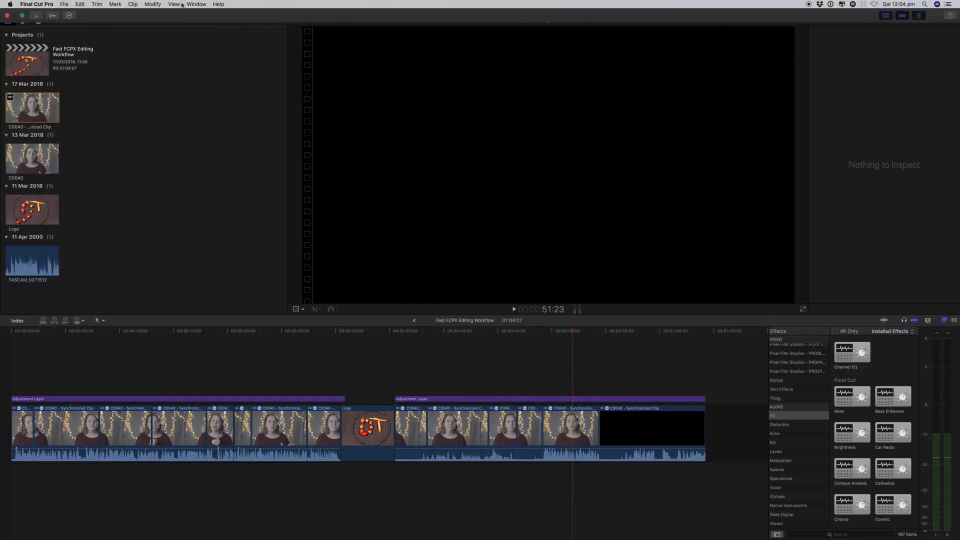
Switch to the Grade workspace with its video scopes, followed by the Audio workspace.
click(195, 4)
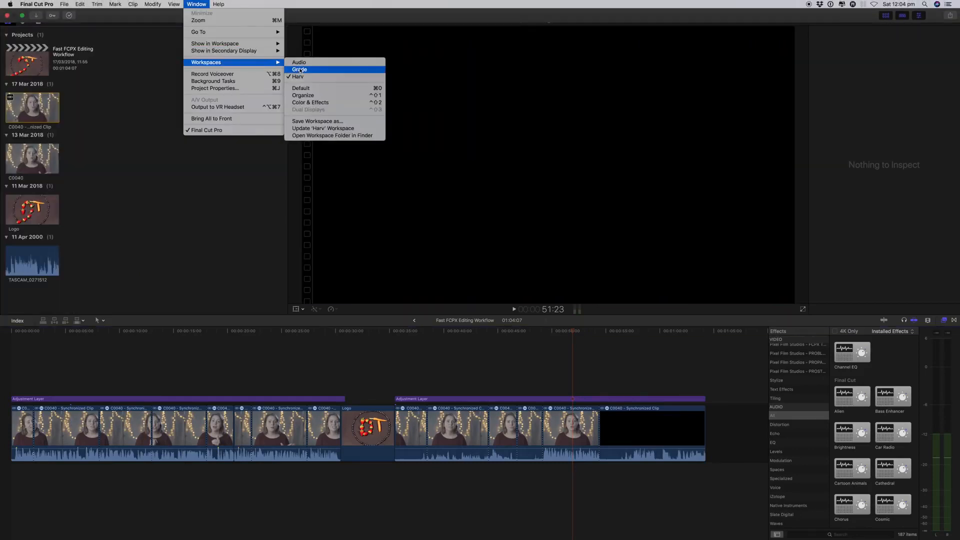
click(300, 69)
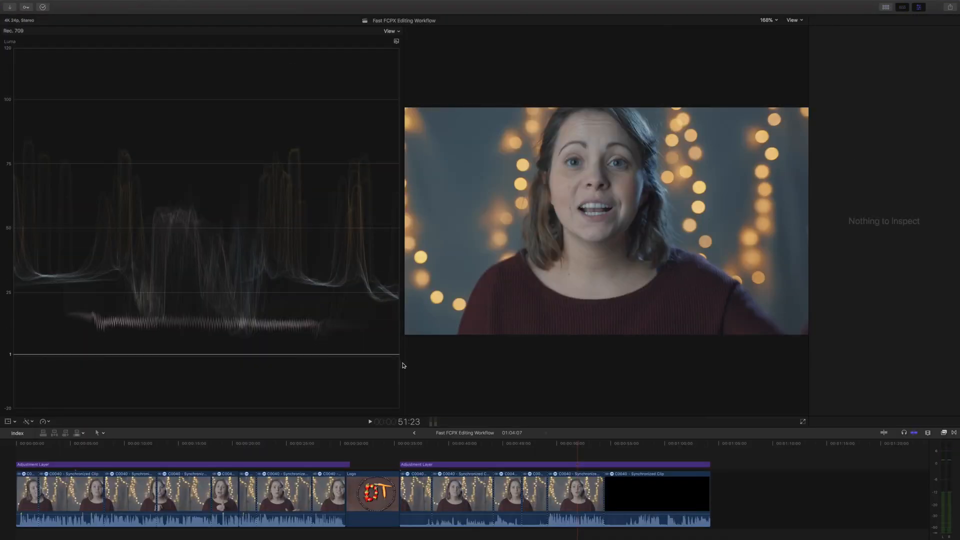
click(197, 4)
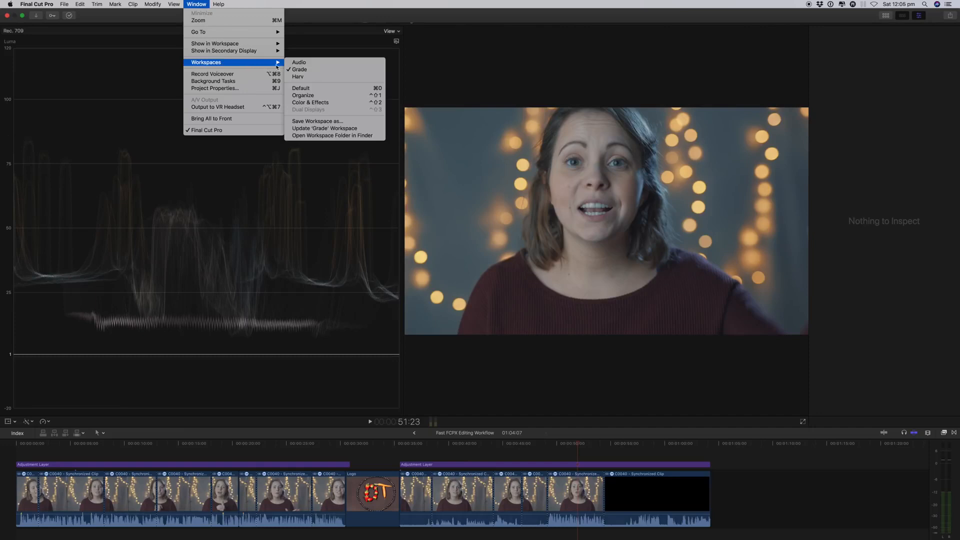
click(299, 62)
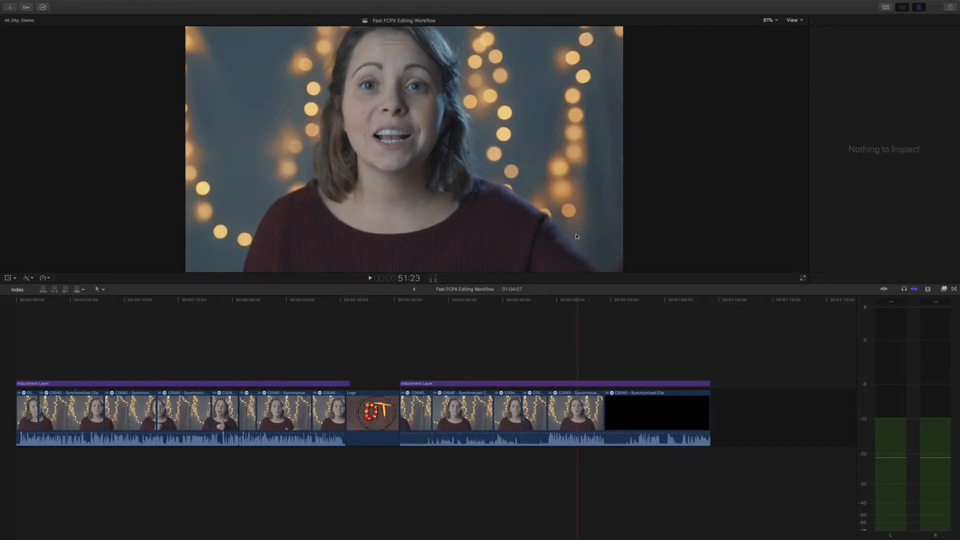